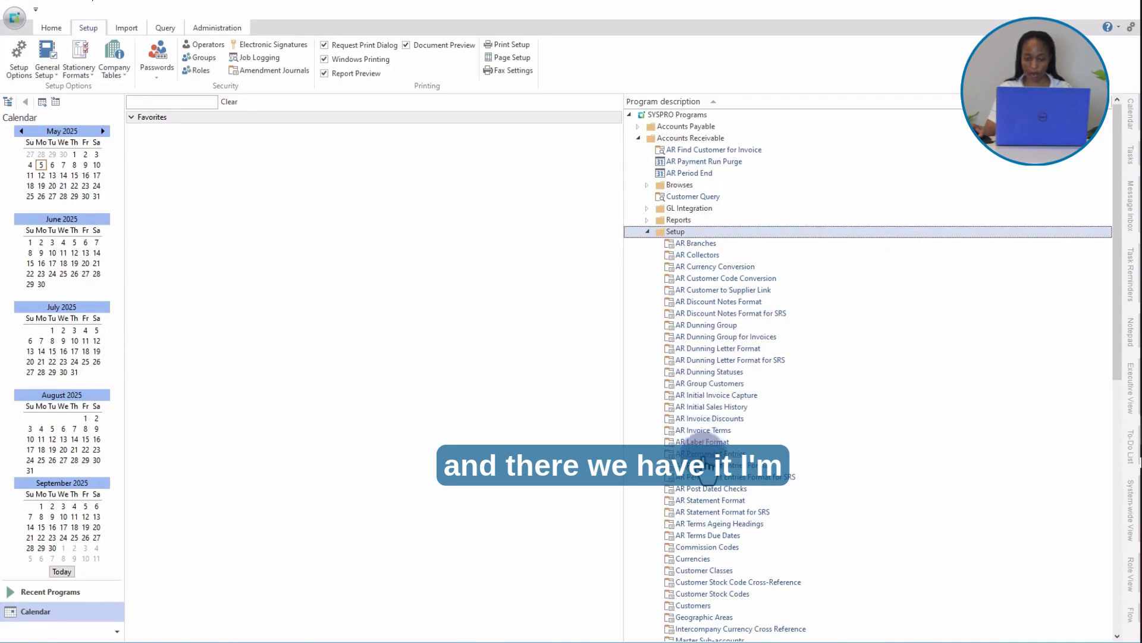
Open the AR Post Dated Checks program in a maximised window and load the customer by entering the customer code.
double_click(704, 489)
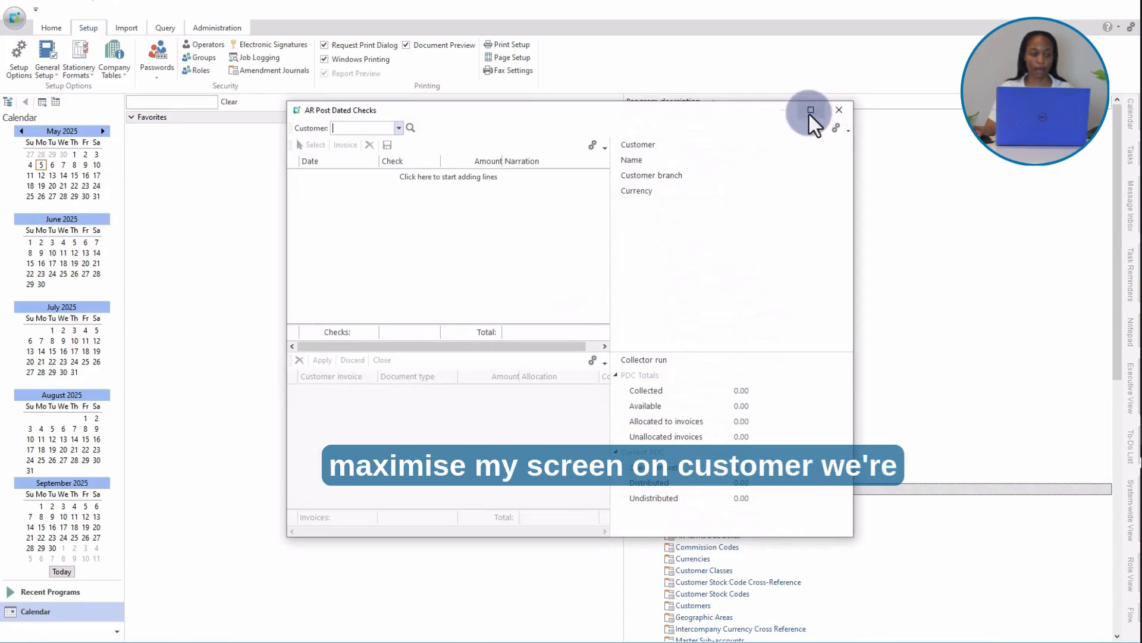
left_click(810, 110)
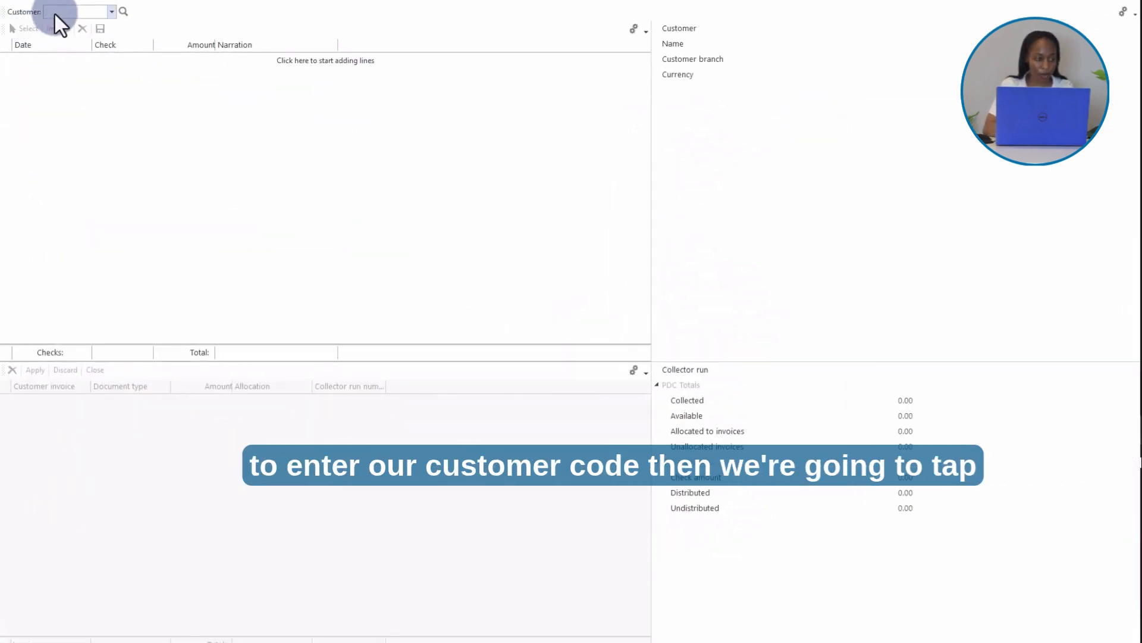
type("8")
key("Tab")
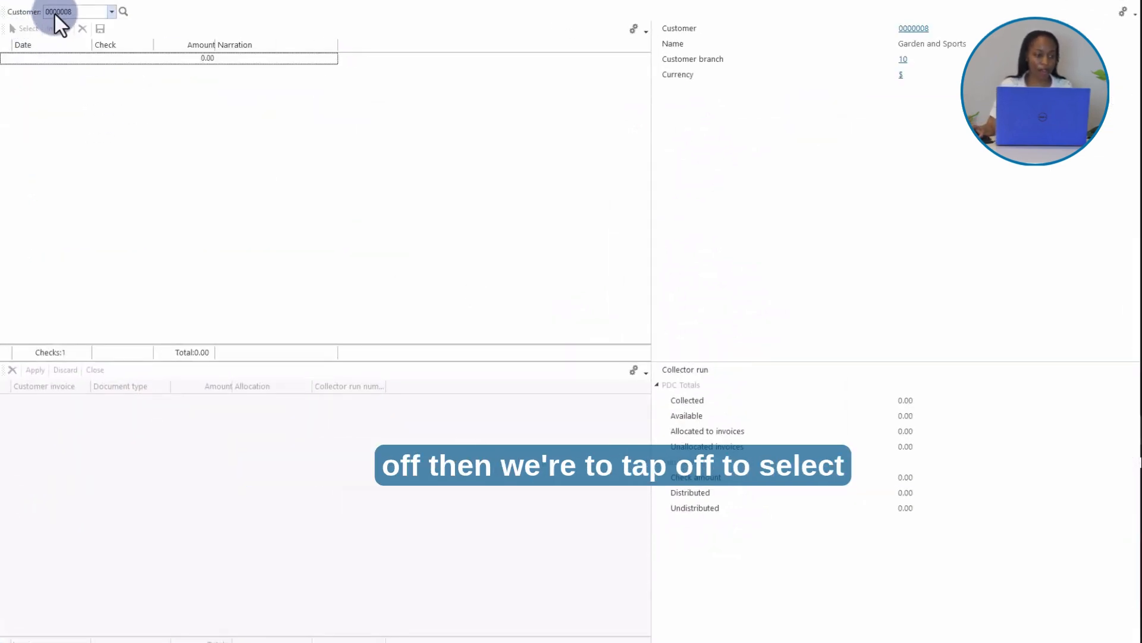
key("Tab")
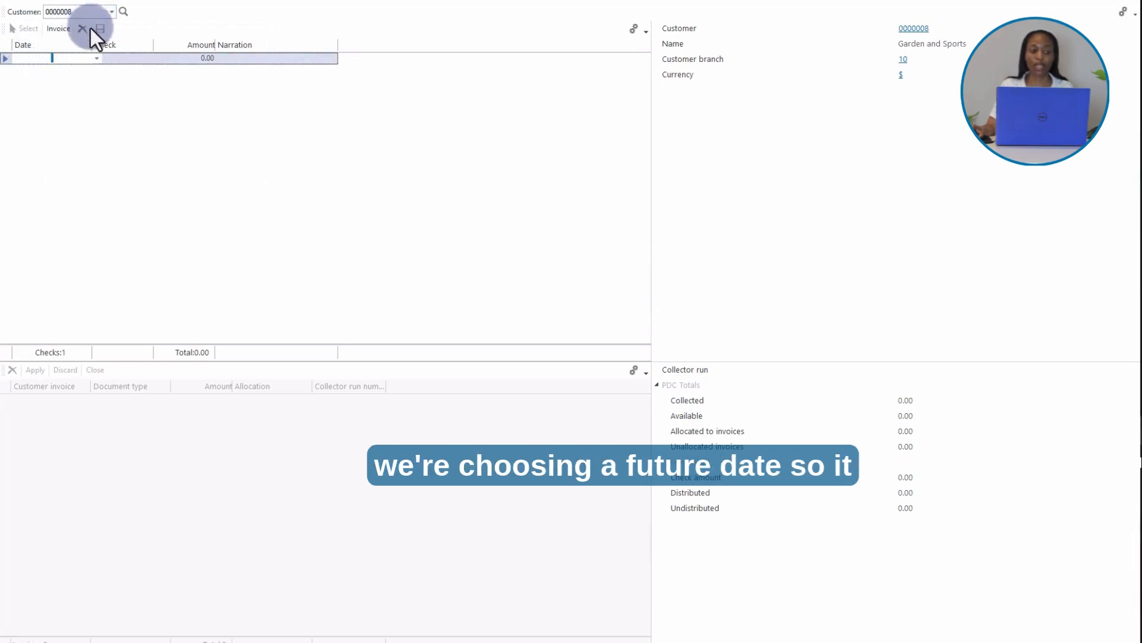
Fill in the post-dated check line with date 08/07/2024, check number 136 and amount 5250.
left_click(96, 58)
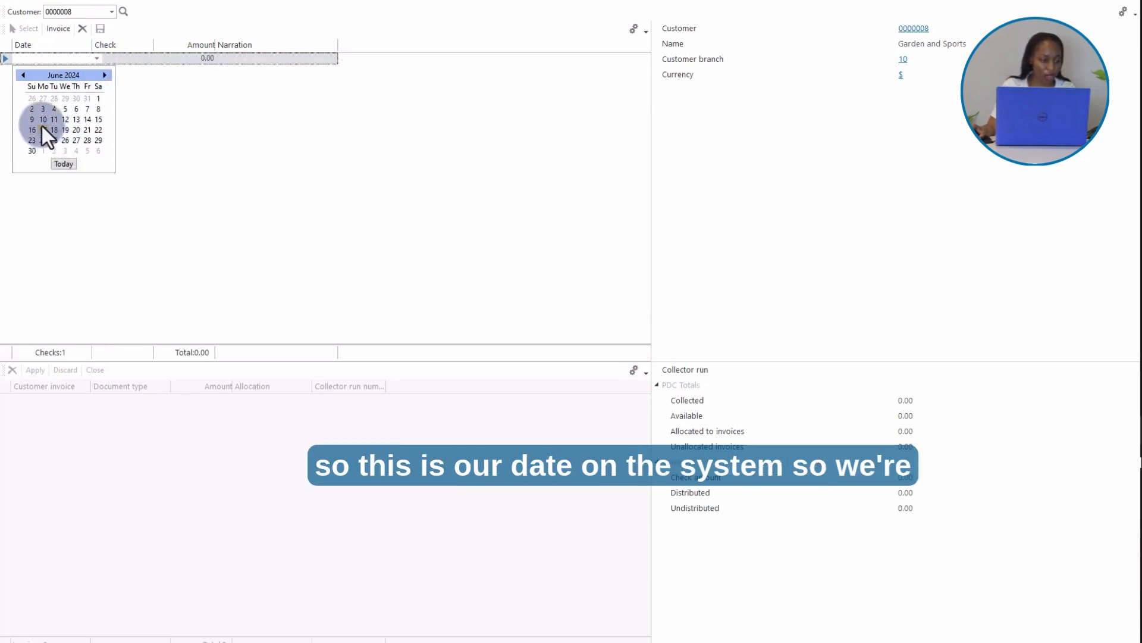
left_click(103, 75)
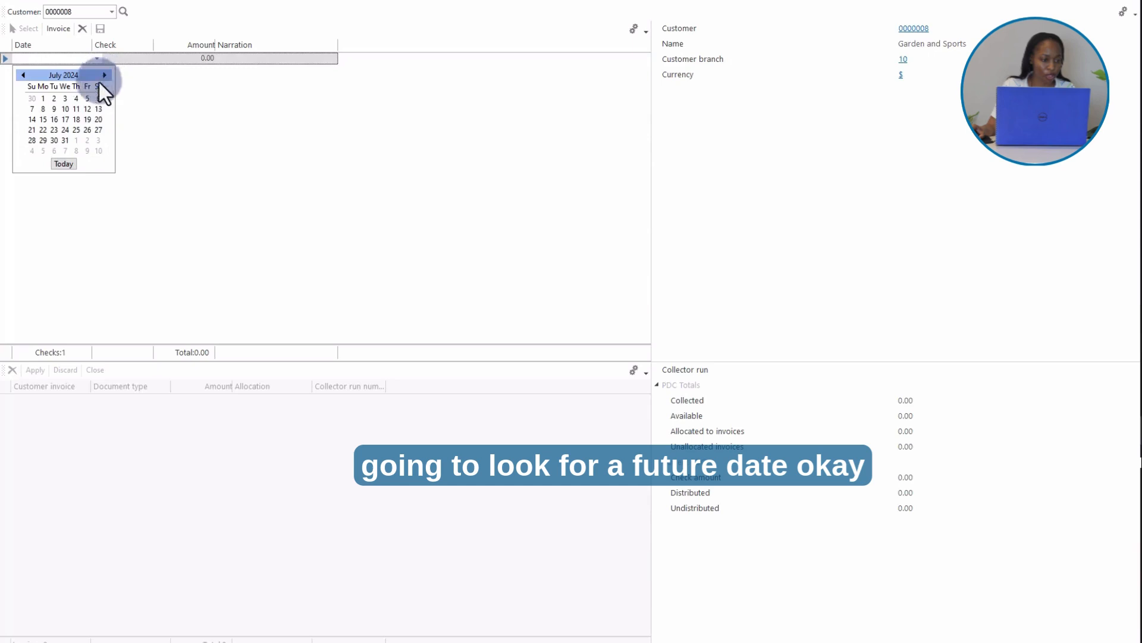
left_click(42, 108)
left_click(116, 57)
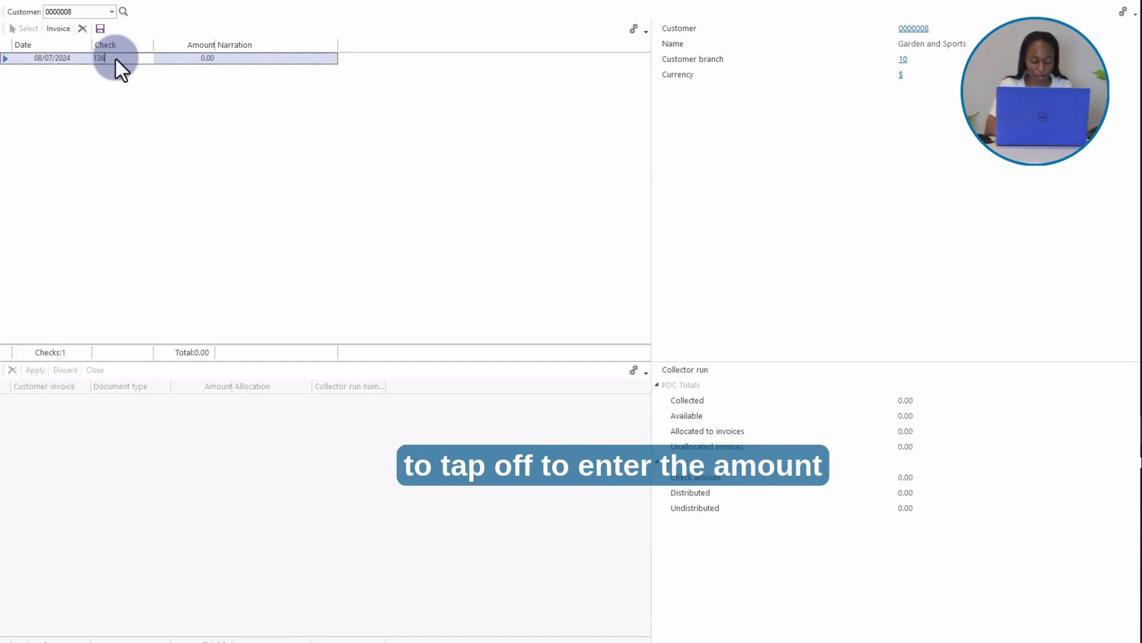
key("Tab")
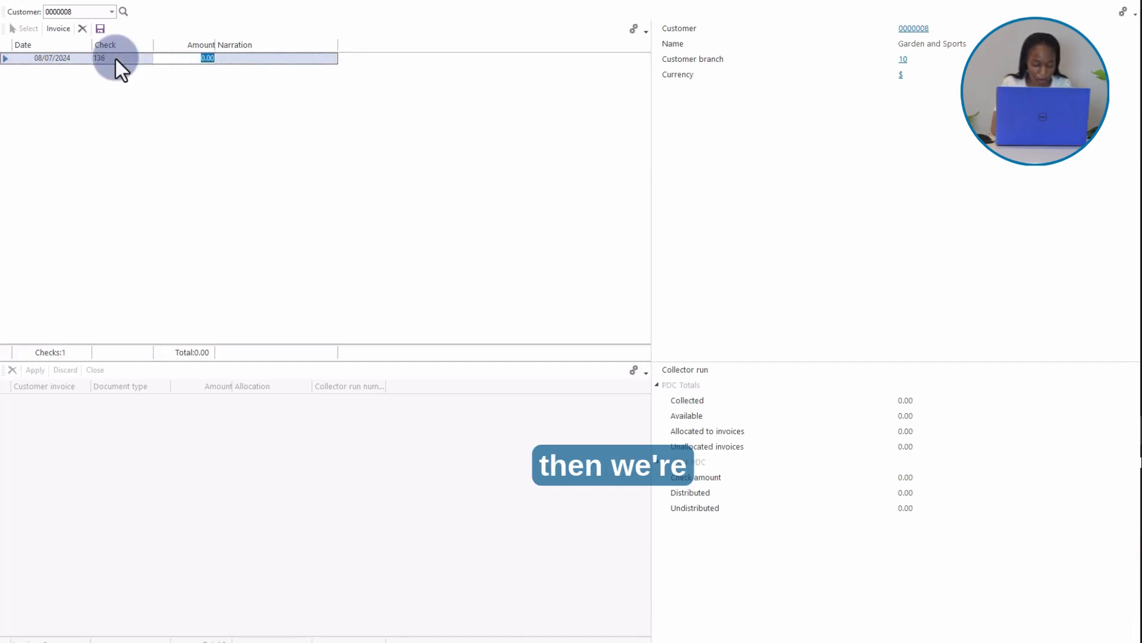
type("52")
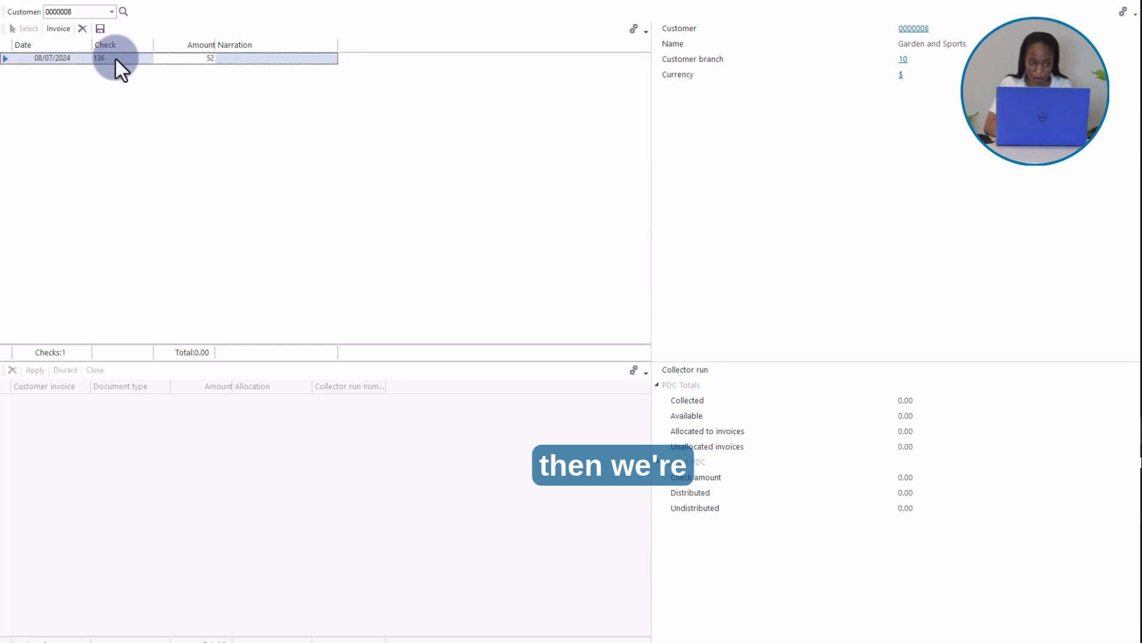
type("50")
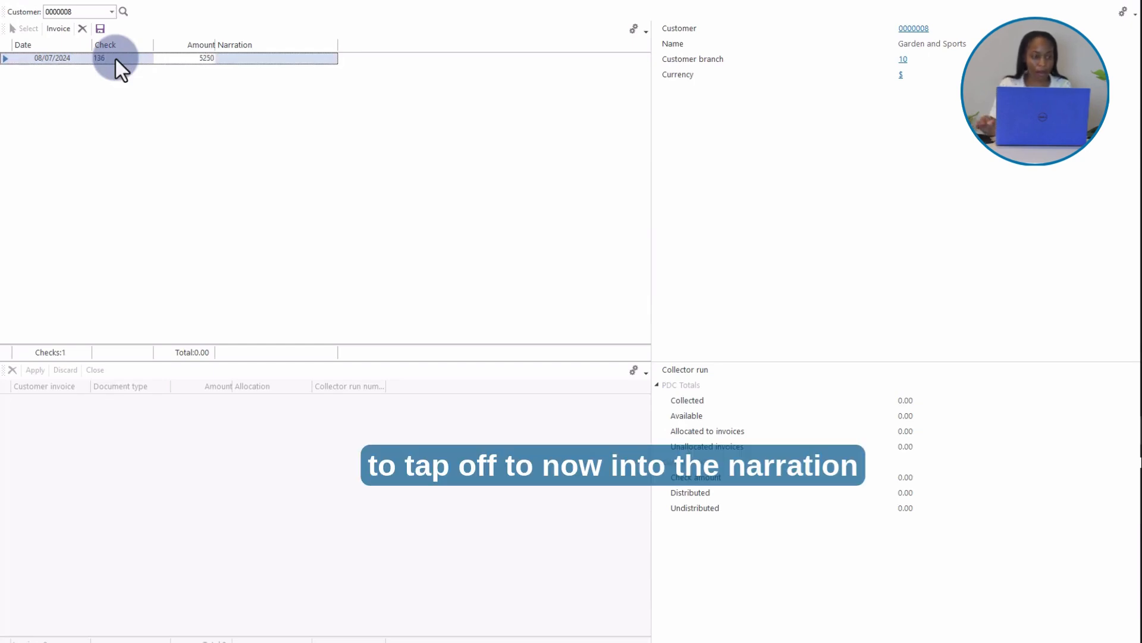
key("Tab")
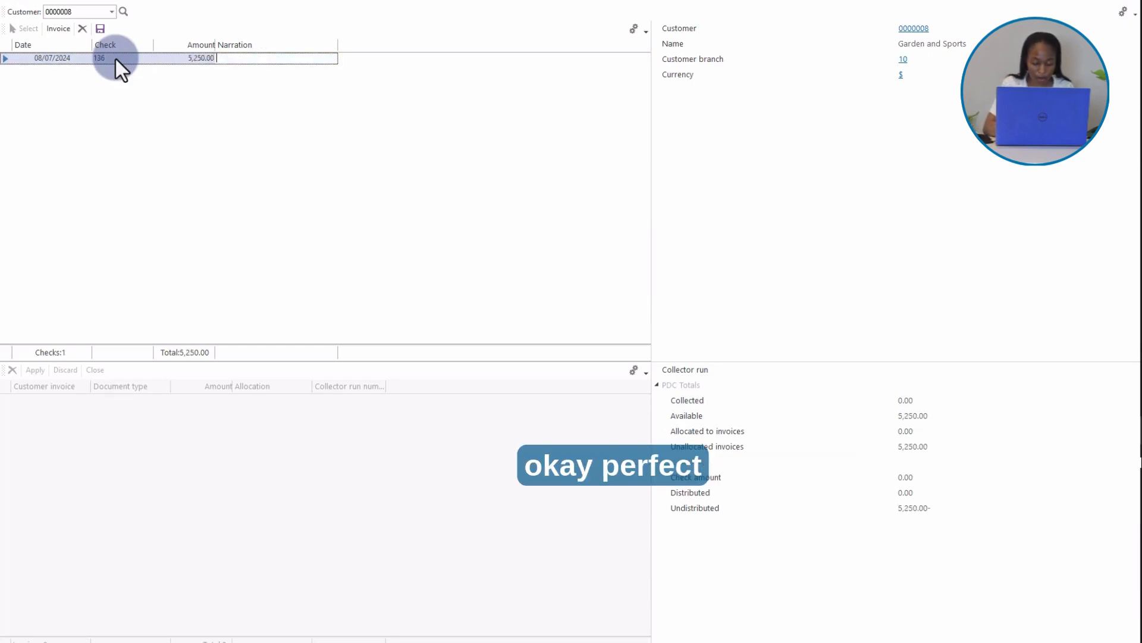
Enter the narration "Part payment for SO" followed by the sales order number, and save and close the post-dated check entry.
type("Par")
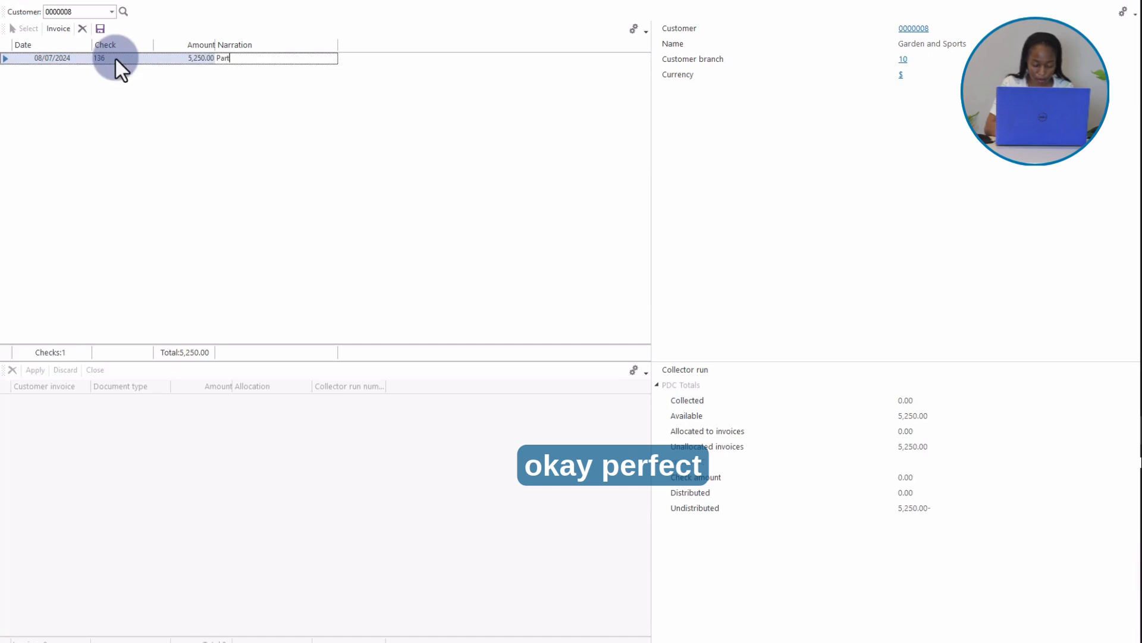
type("t pa")
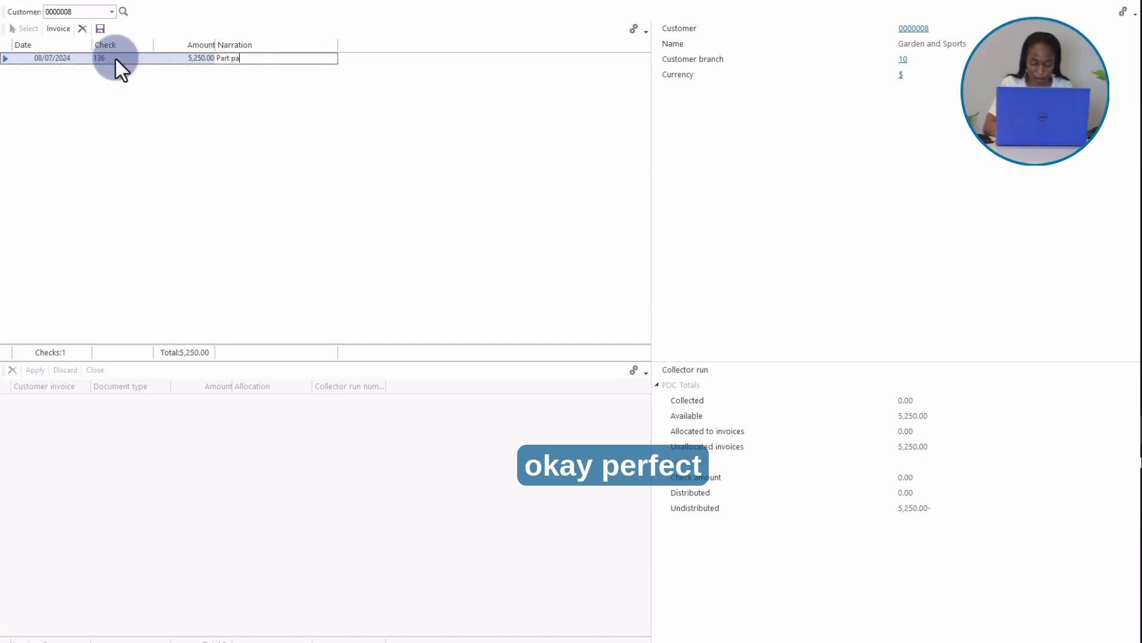
type("yment for")
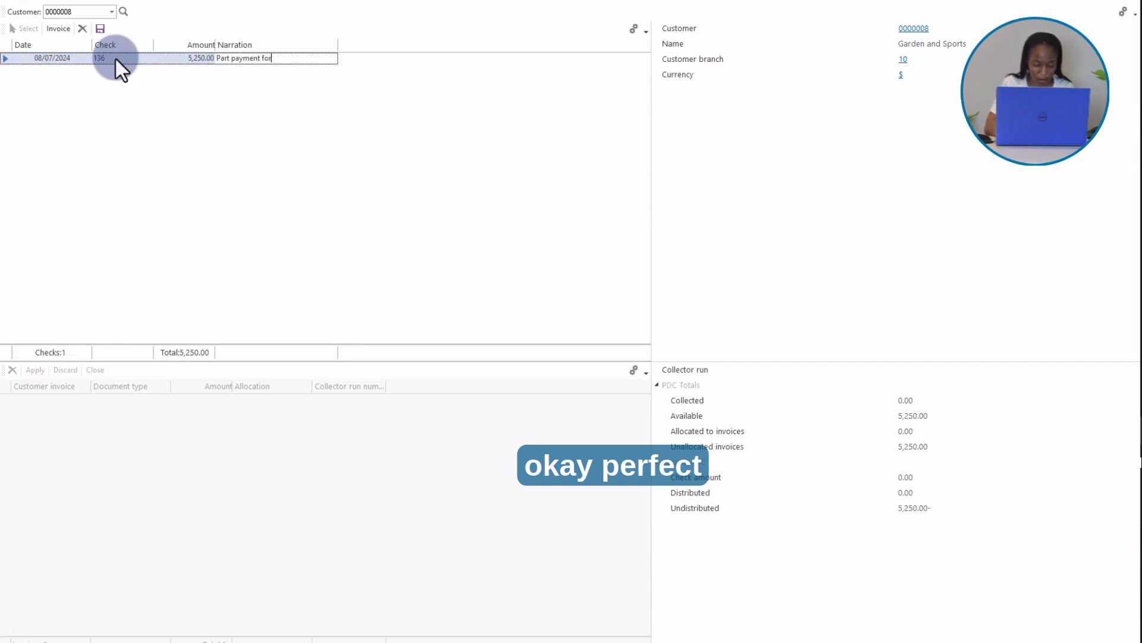
type(" SO")
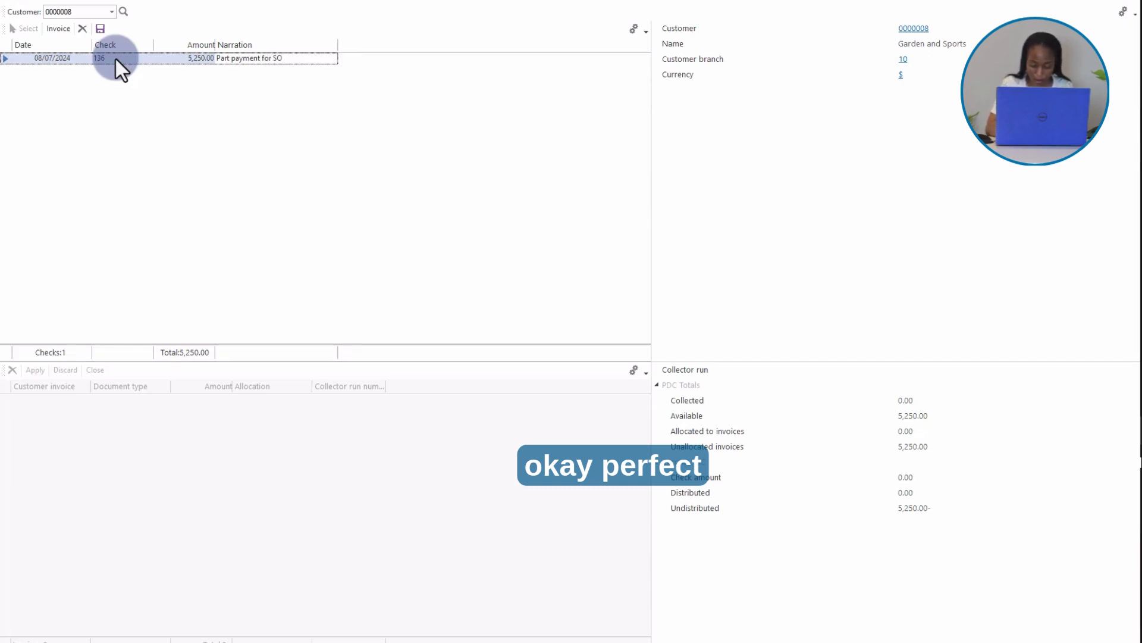
type(" 000809")
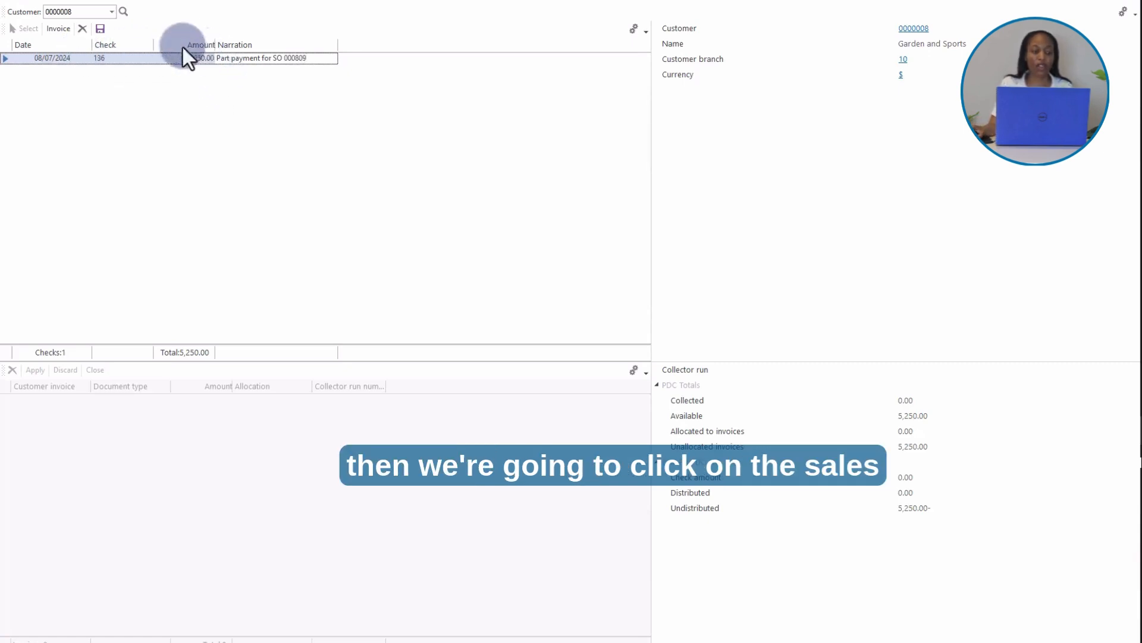
left_click(100, 28)
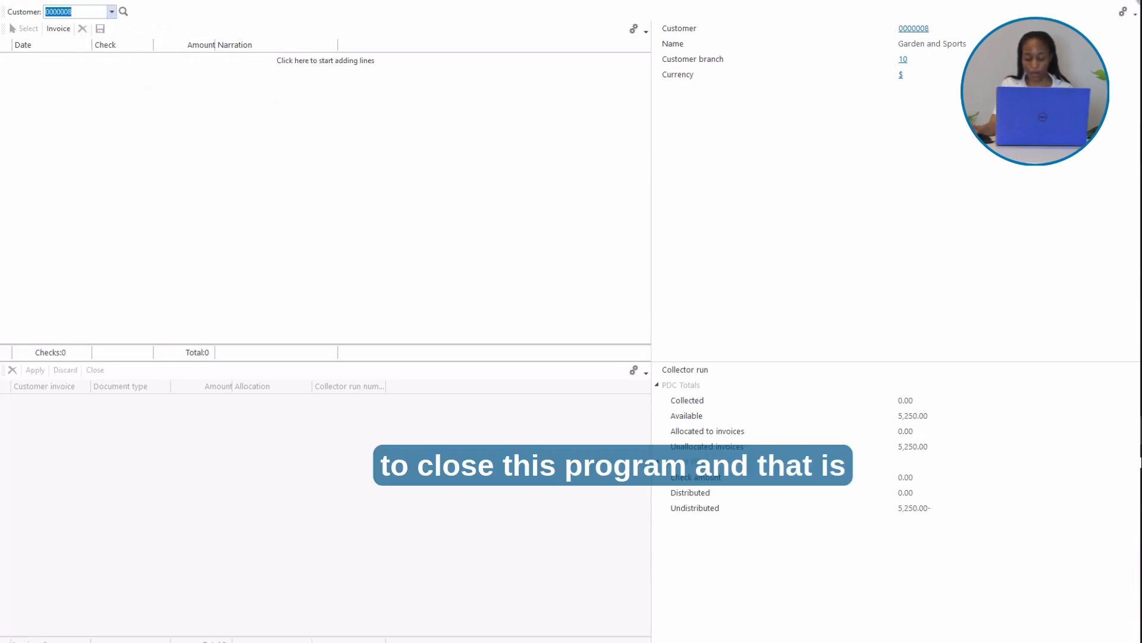
left_click(1130, 9)
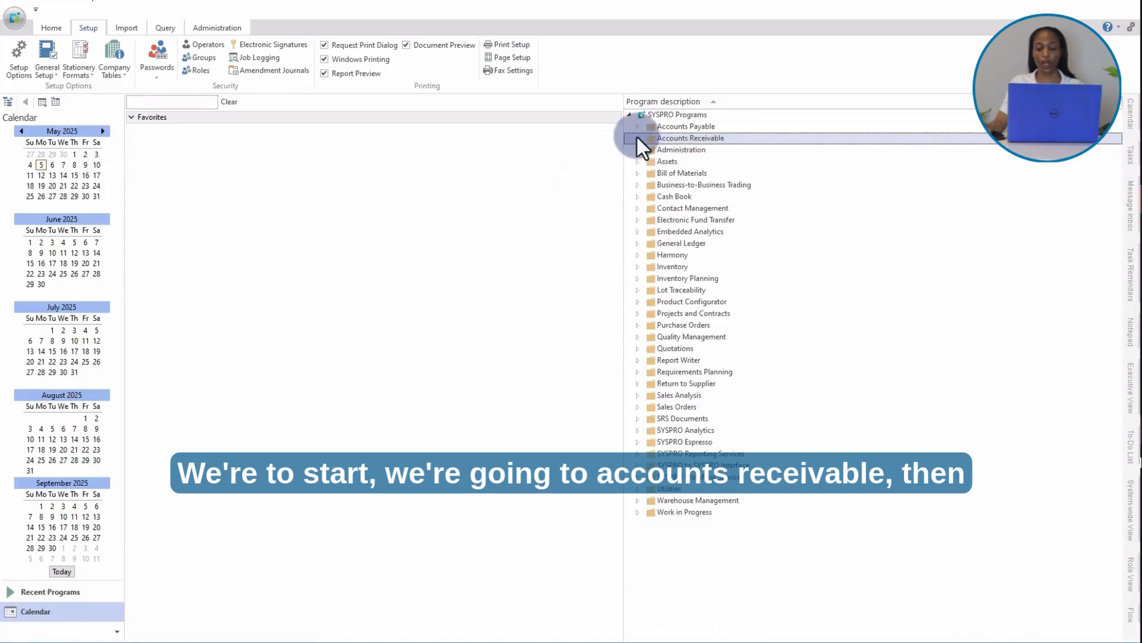
Open AR Group Customers from the Accounts Receivable setup programs, maximised, and enter the primary customer's code.
left_click(638, 138)
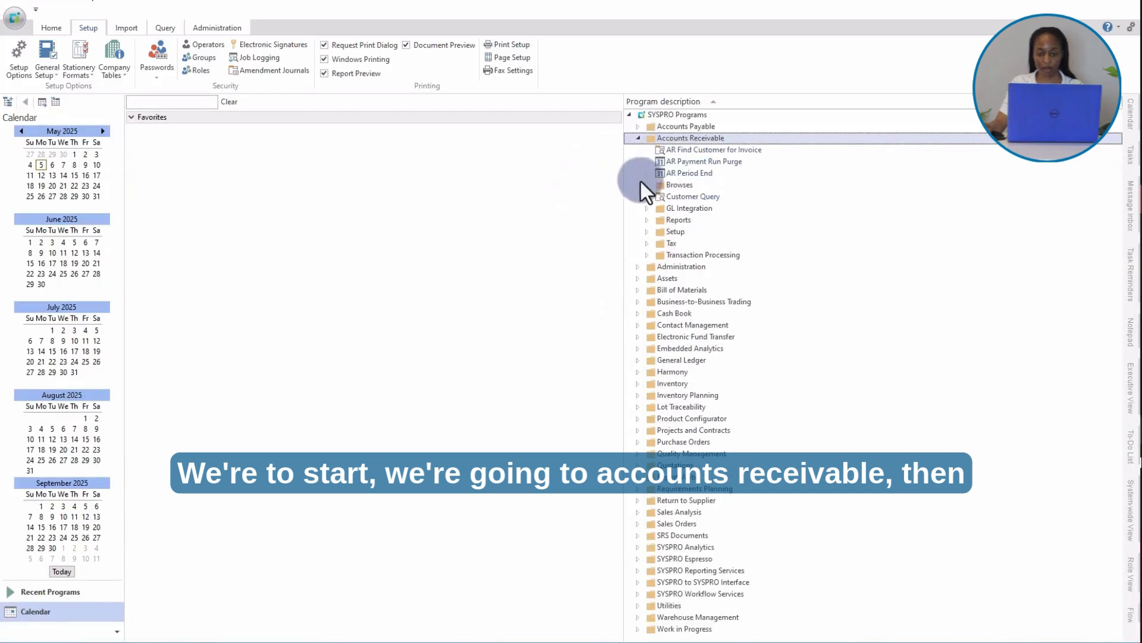
left_click(647, 231)
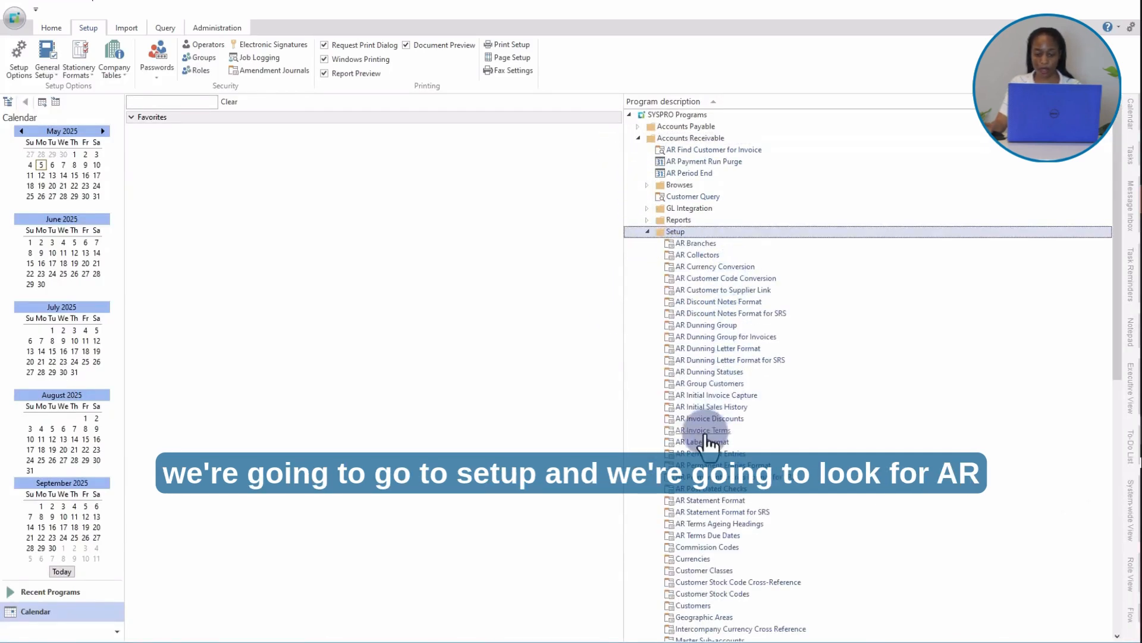
double_click(699, 384)
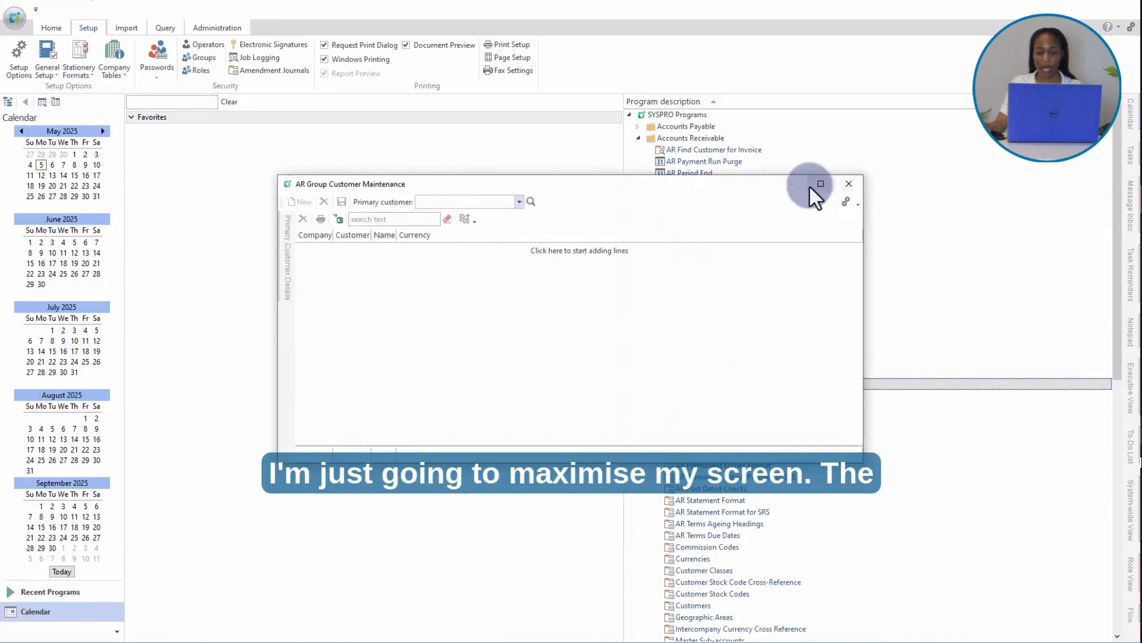
left_click(818, 186)
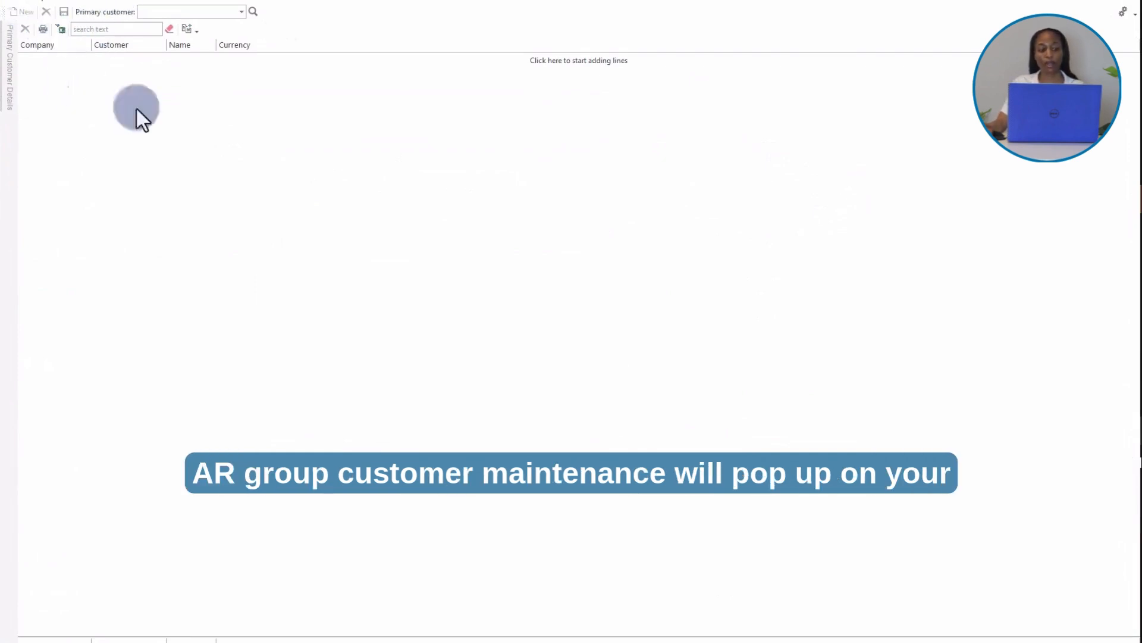
left_click(161, 11)
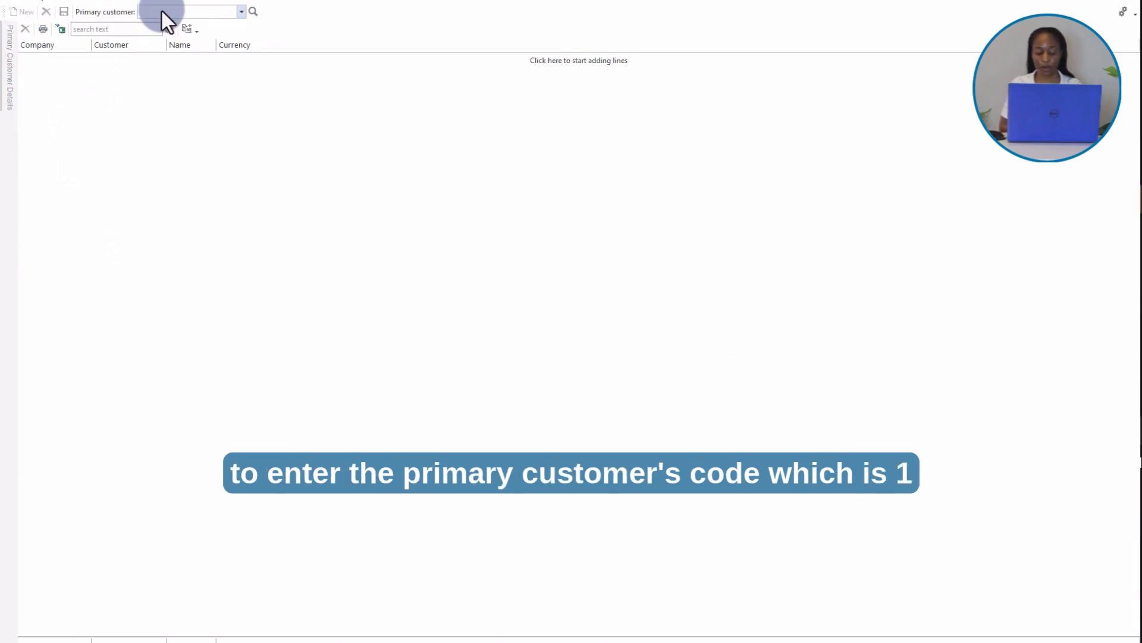
type("1")
key("Tab")
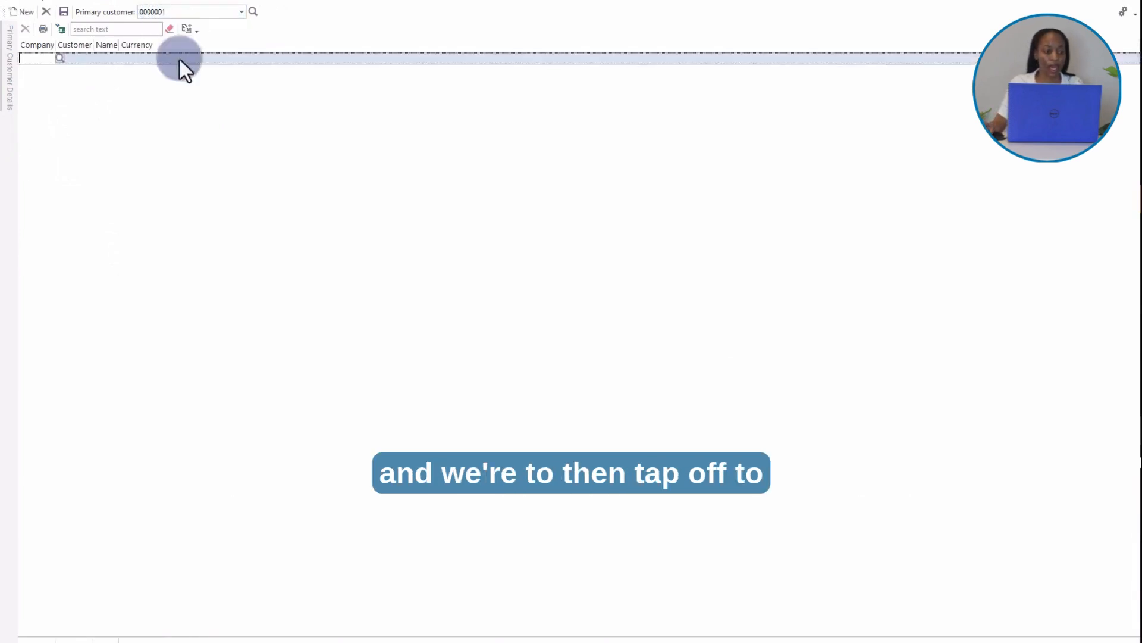
Add the first group line with company EDU1 and the first sub-customer's code.
left_click(59, 58)
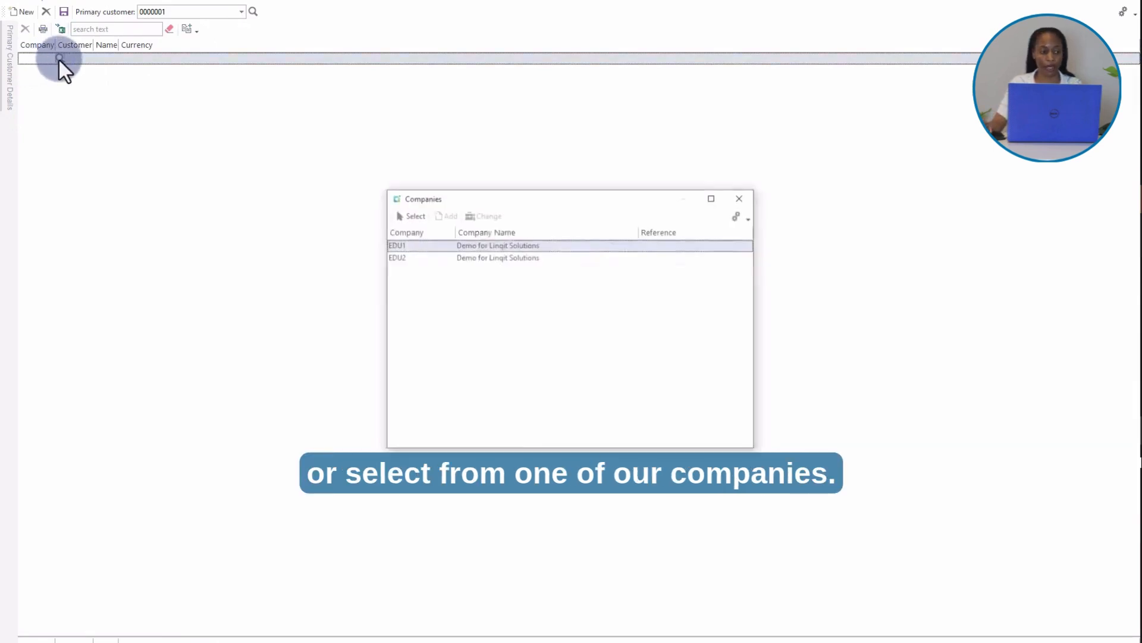
left_click(411, 217)
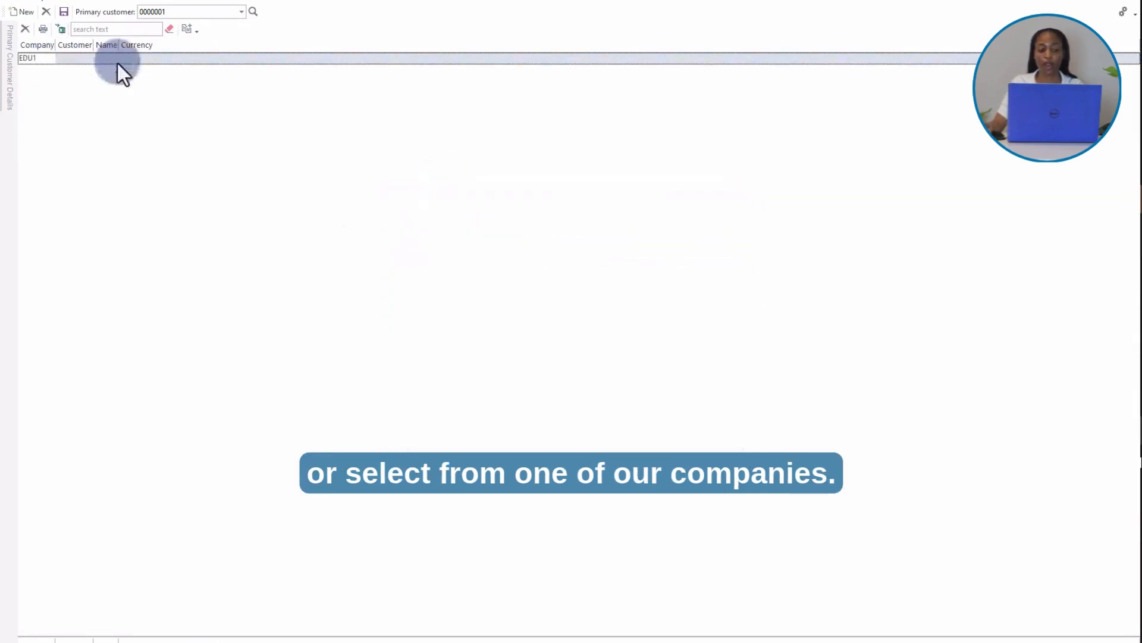
right_click(79, 59)
left_click(72, 57)
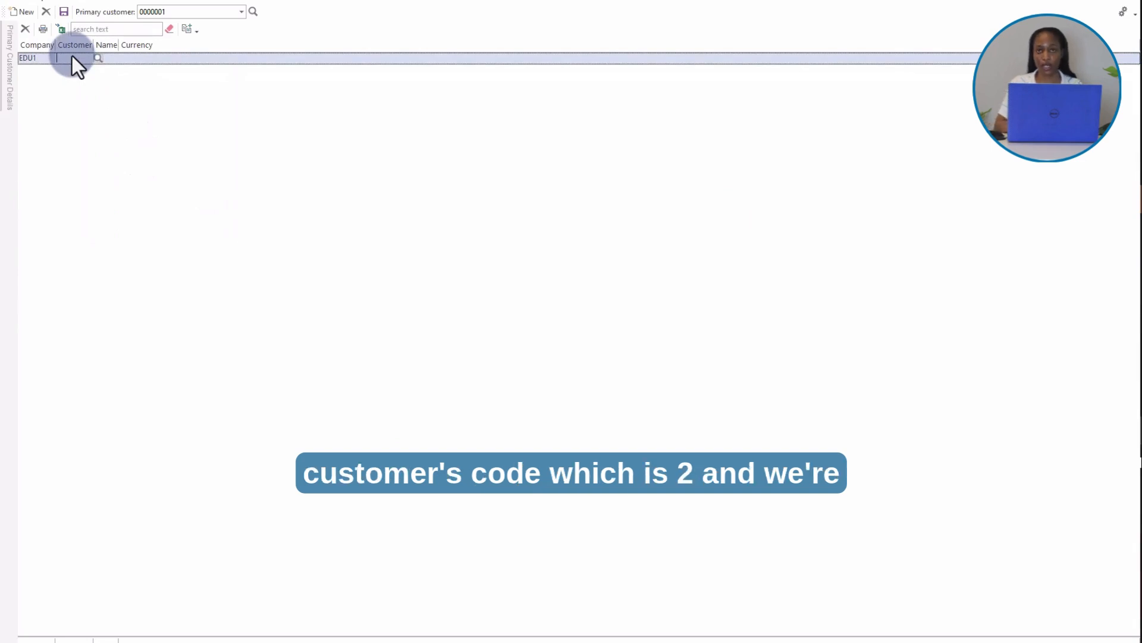
type("2")
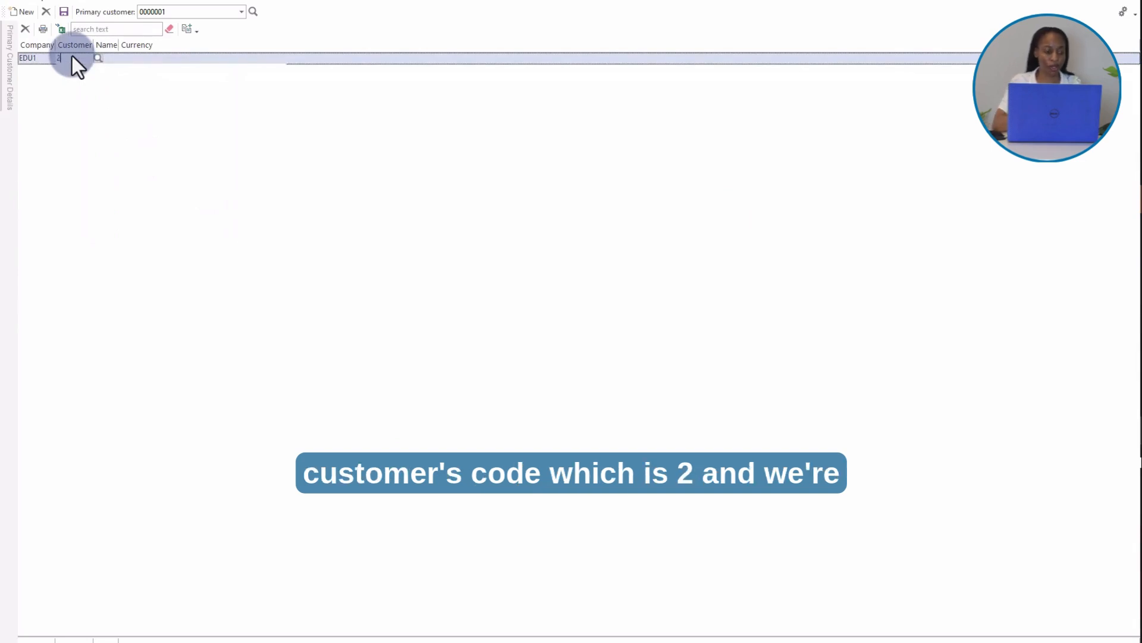
key("Tab")
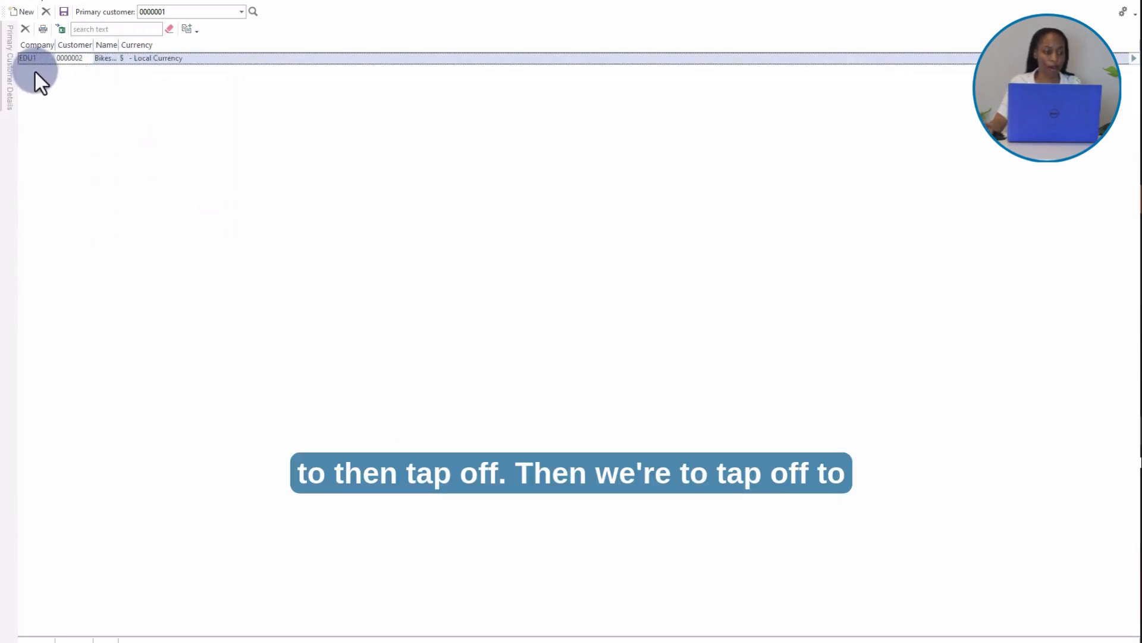
key("Tab")
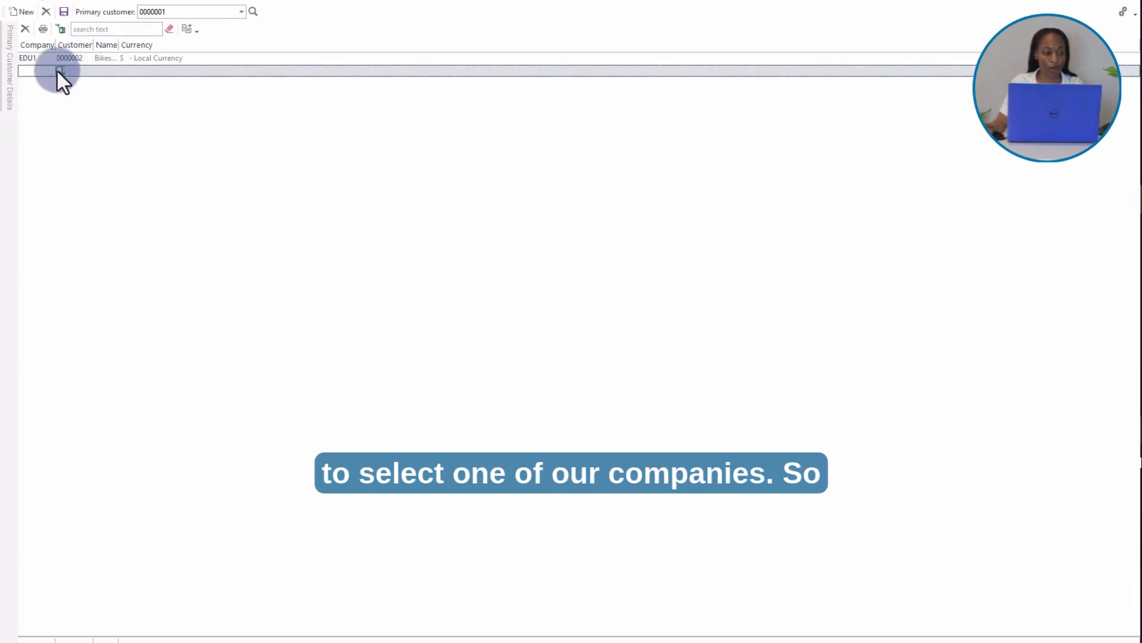
Add a second group line with company EDU1 and the second sub-customer's code, and save and close the customer group.
left_click(58, 70)
left_click(420, 215)
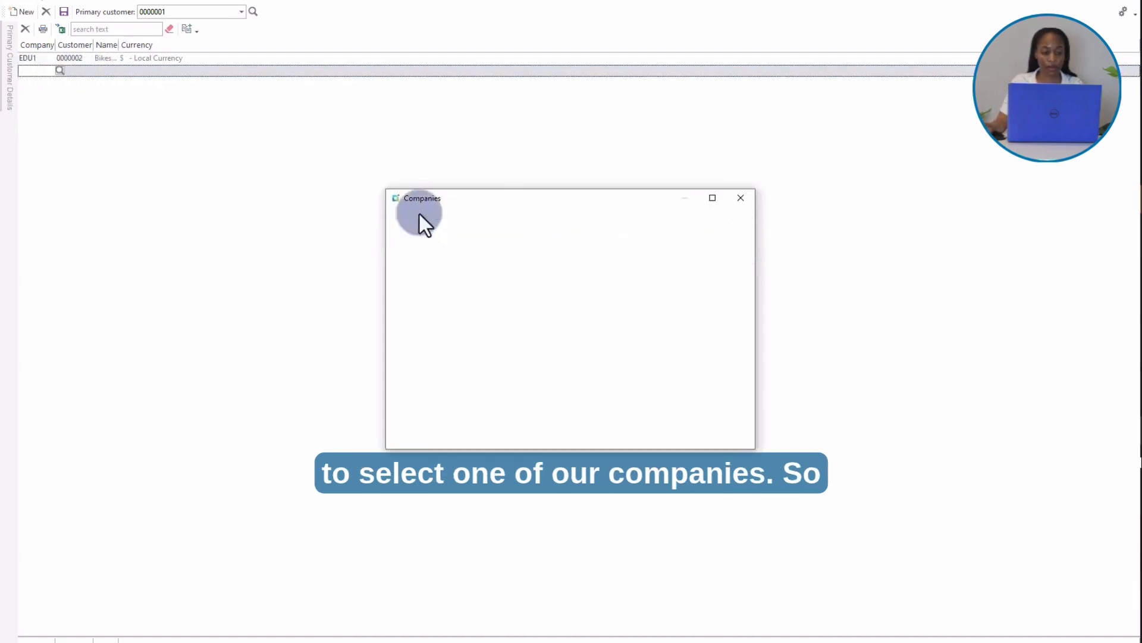
left_click(69, 73)
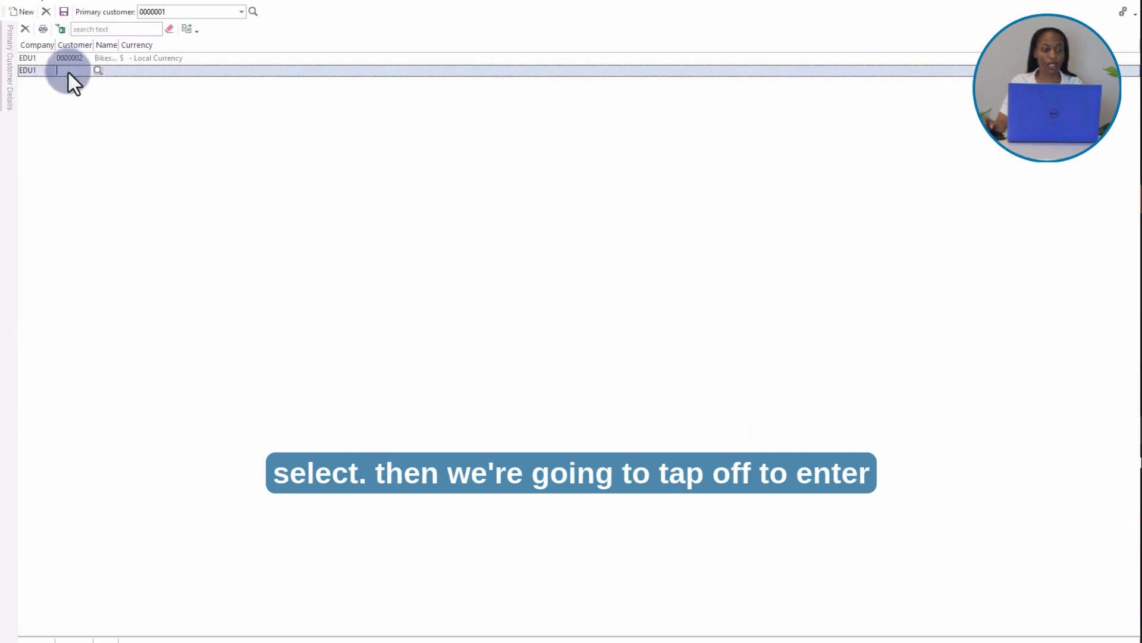
type("5")
key("Tab")
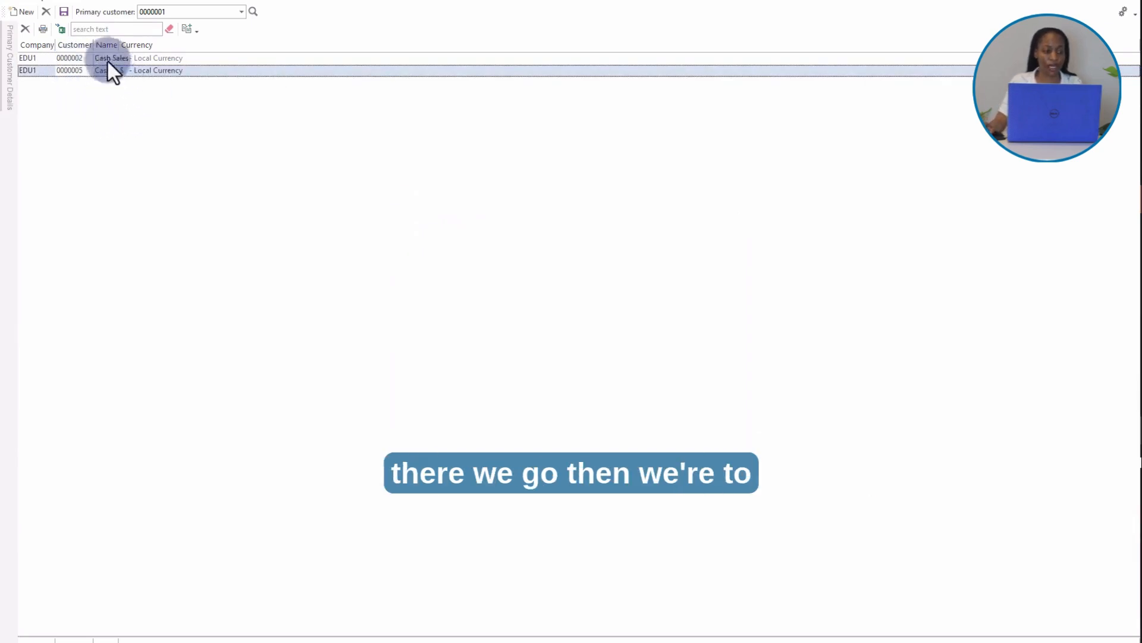
left_click(62, 13)
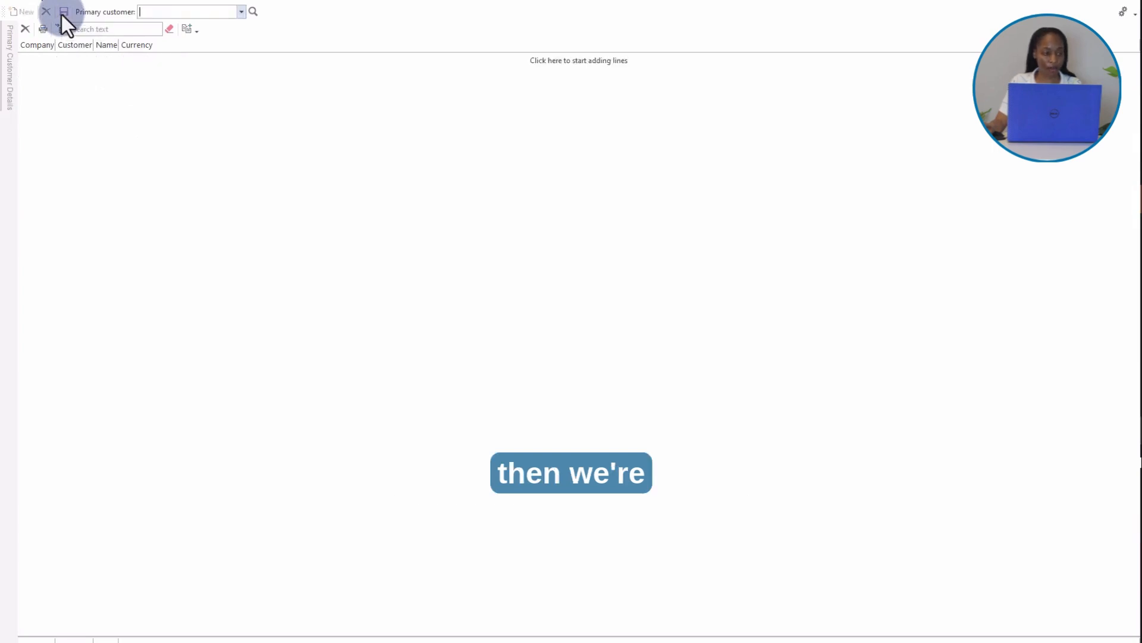
left_click(1131, 7)
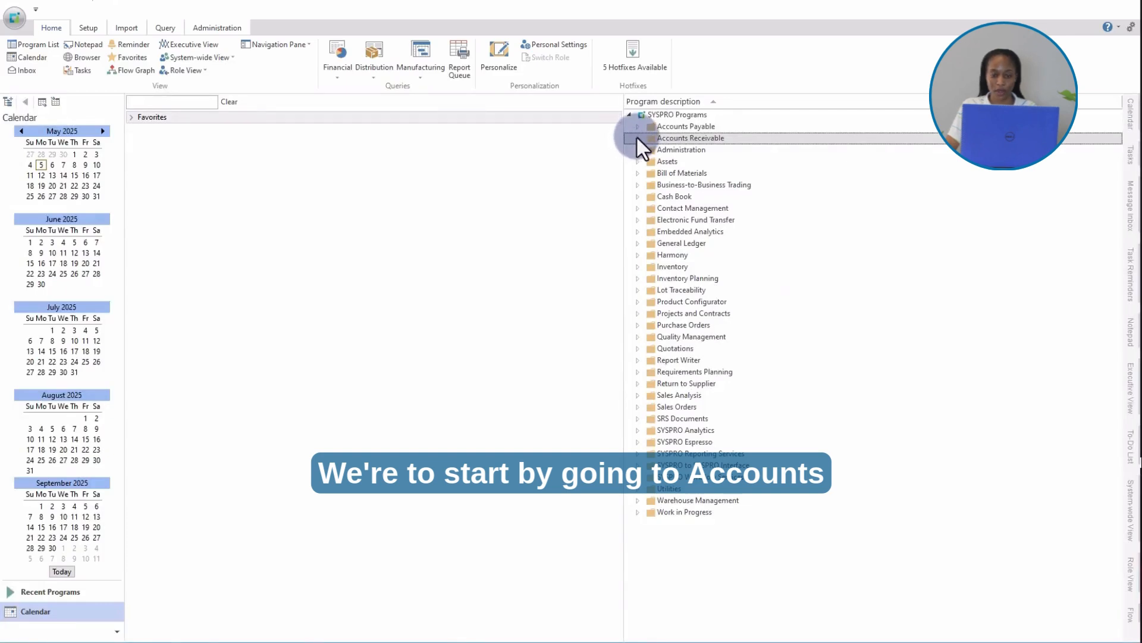
Open AR Group Payment Run from the Accounts Receivable transaction processing programs and maximise it.
left_click(637, 136)
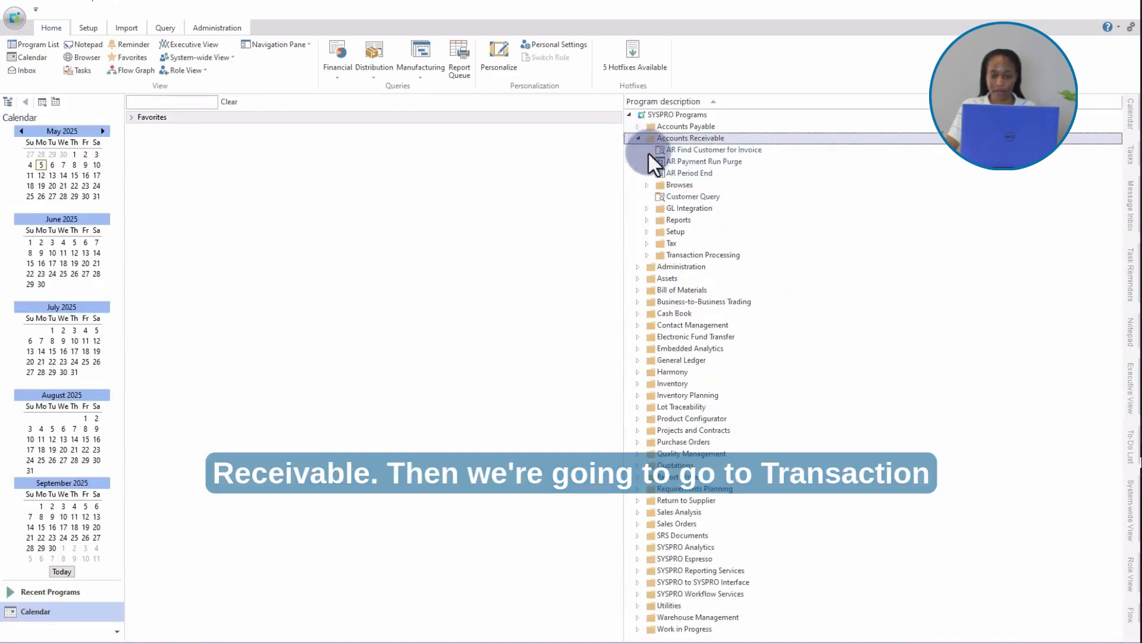
left_click(647, 257)
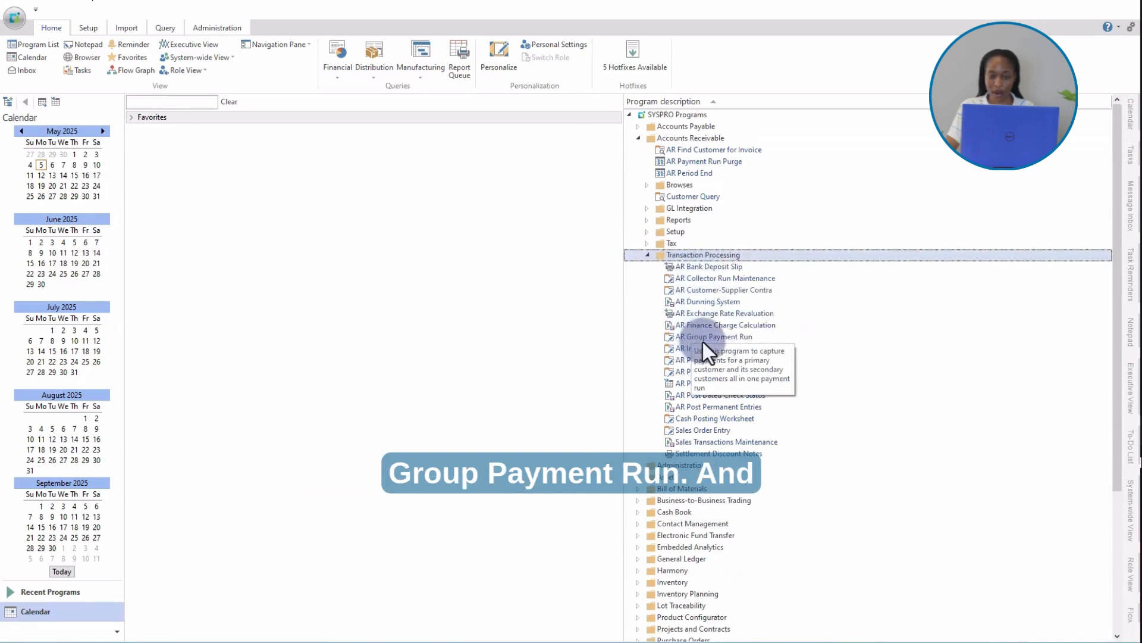
double_click(738, 338)
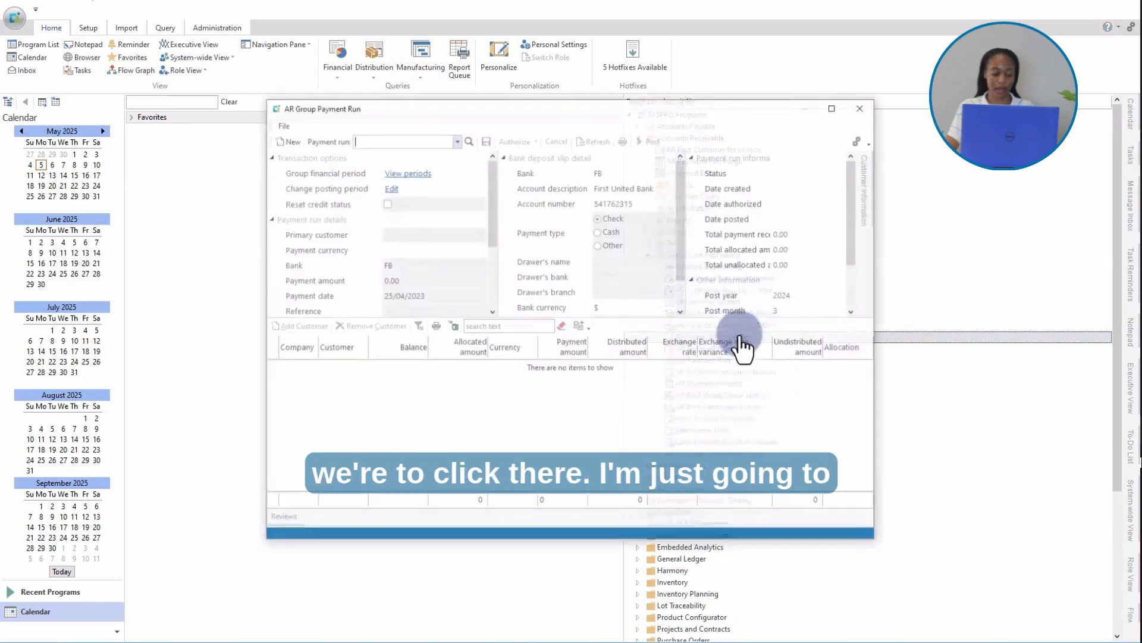
left_click(834, 107)
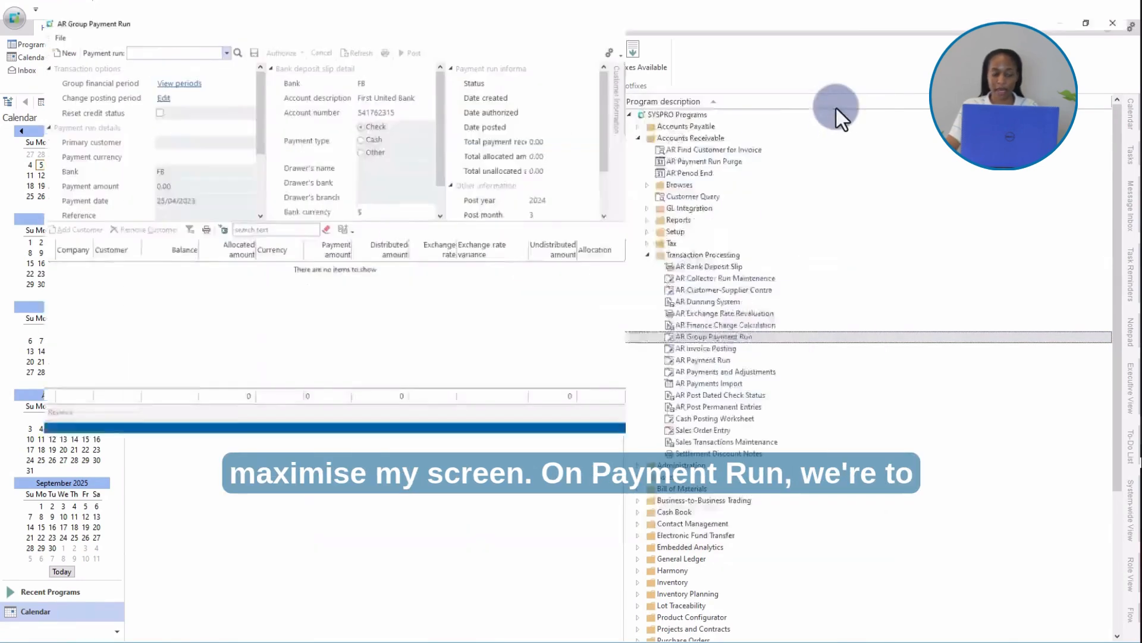
Start a group payment run with the code WOS-GP02.
left_click(129, 27)
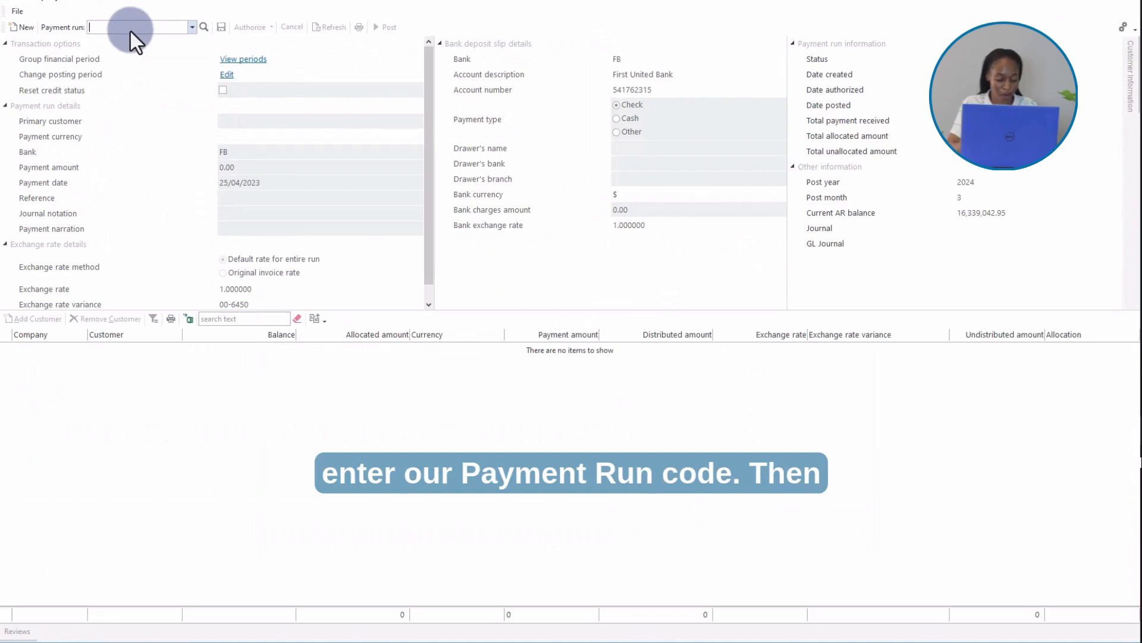
type("WOS")
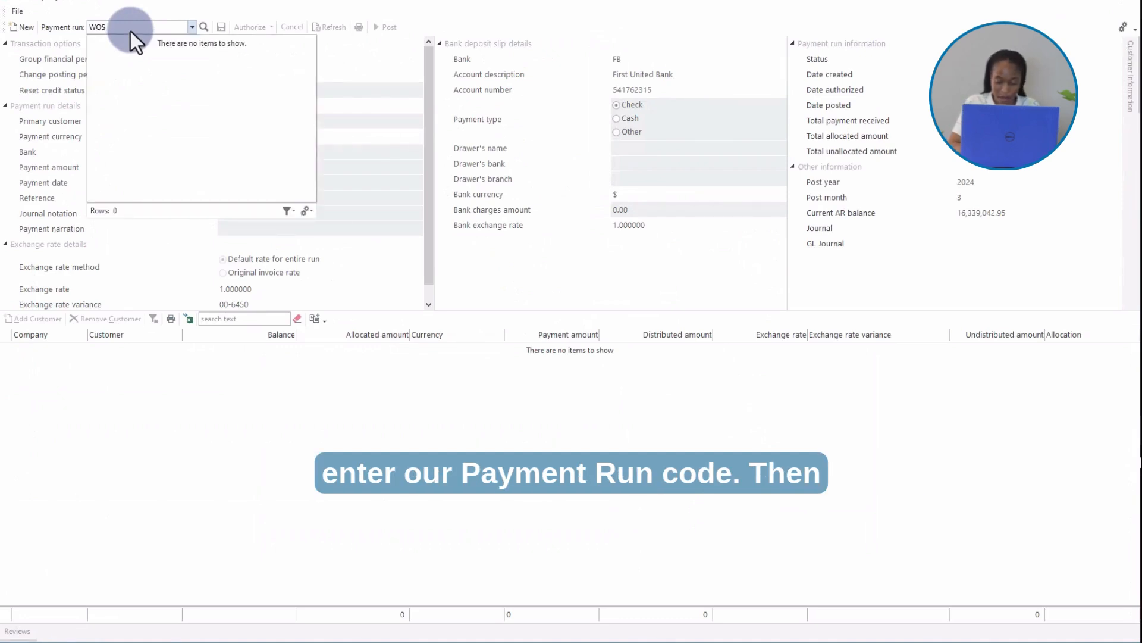
type("-GP02")
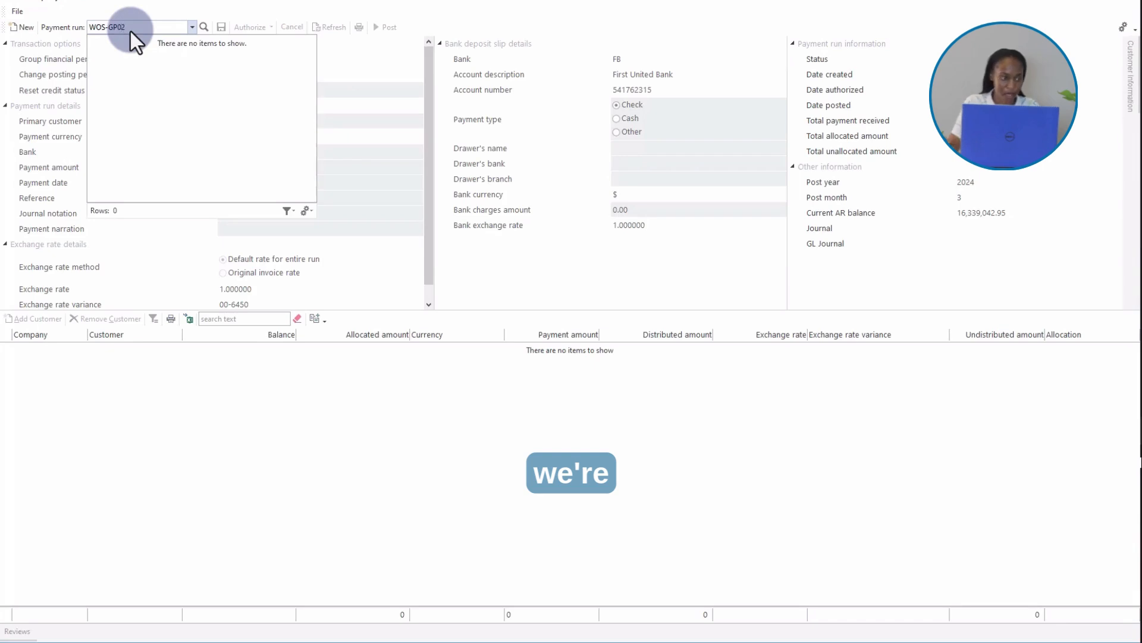
key("Tab")
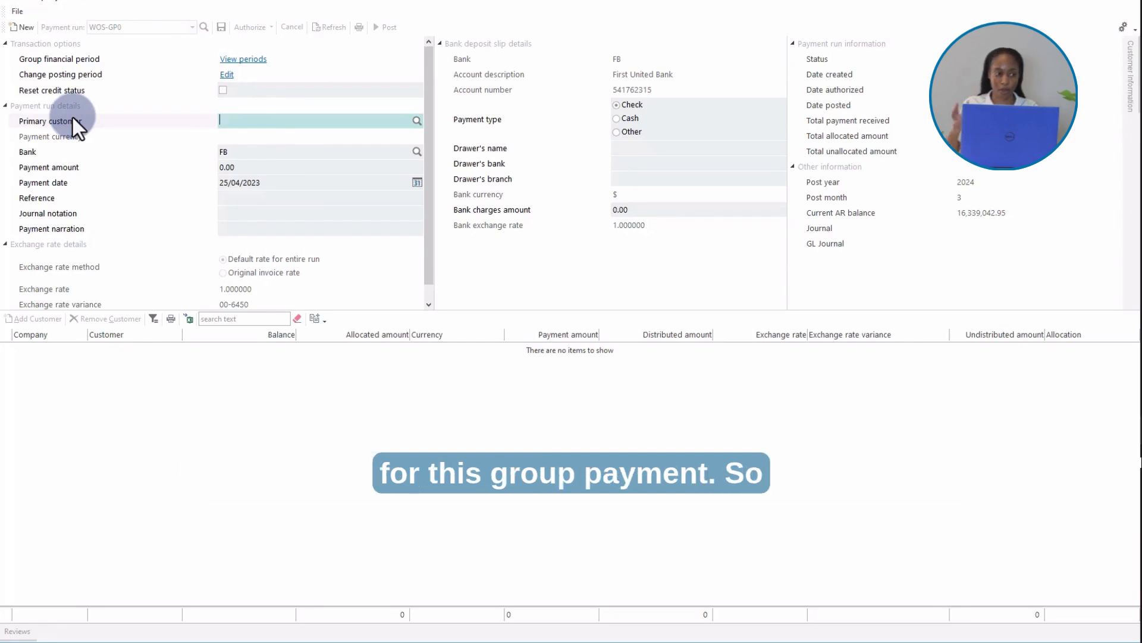
Enter the customer code of World of Sports - Head Office as the payment run's primary customer.
left_click(416, 119)
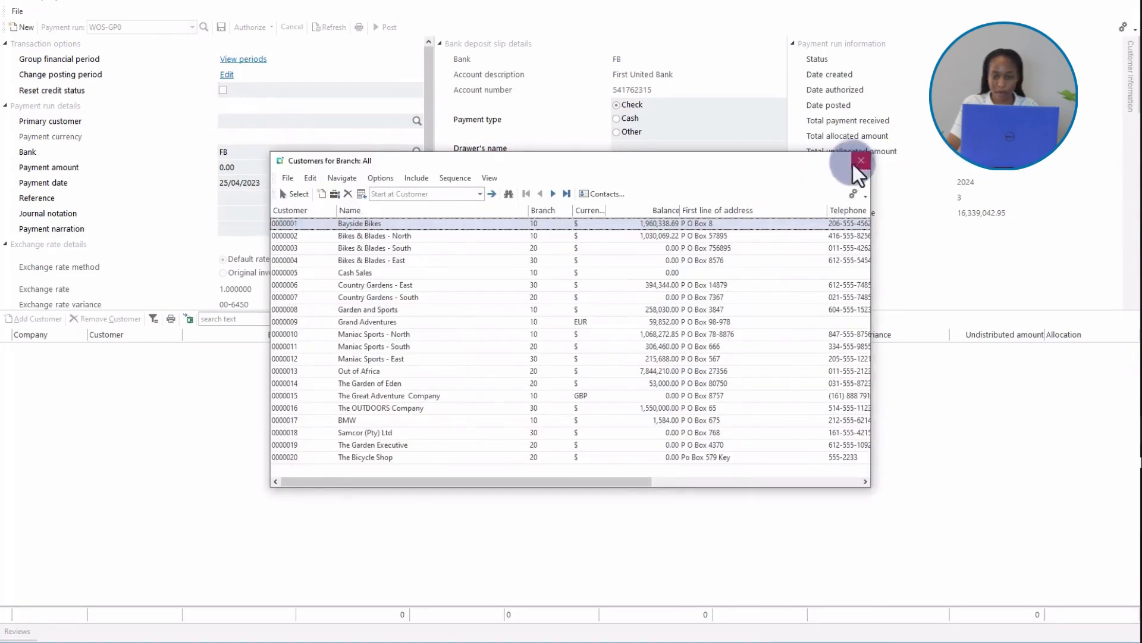
left_click(858, 163)
left_click(236, 117)
type("1")
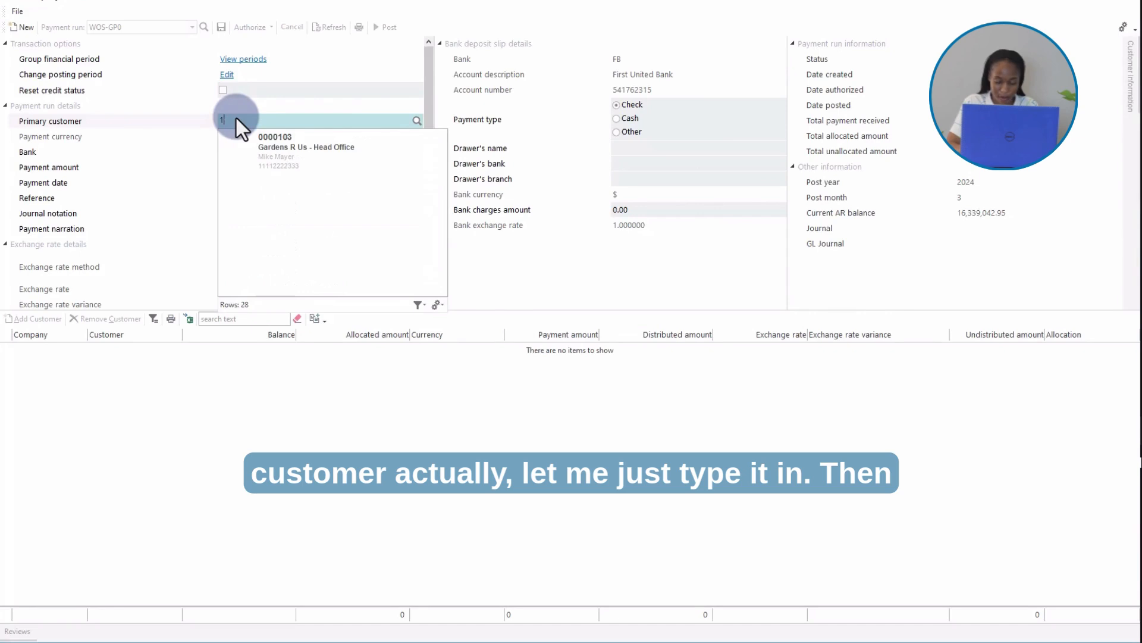
type("0300")
key("Tab")
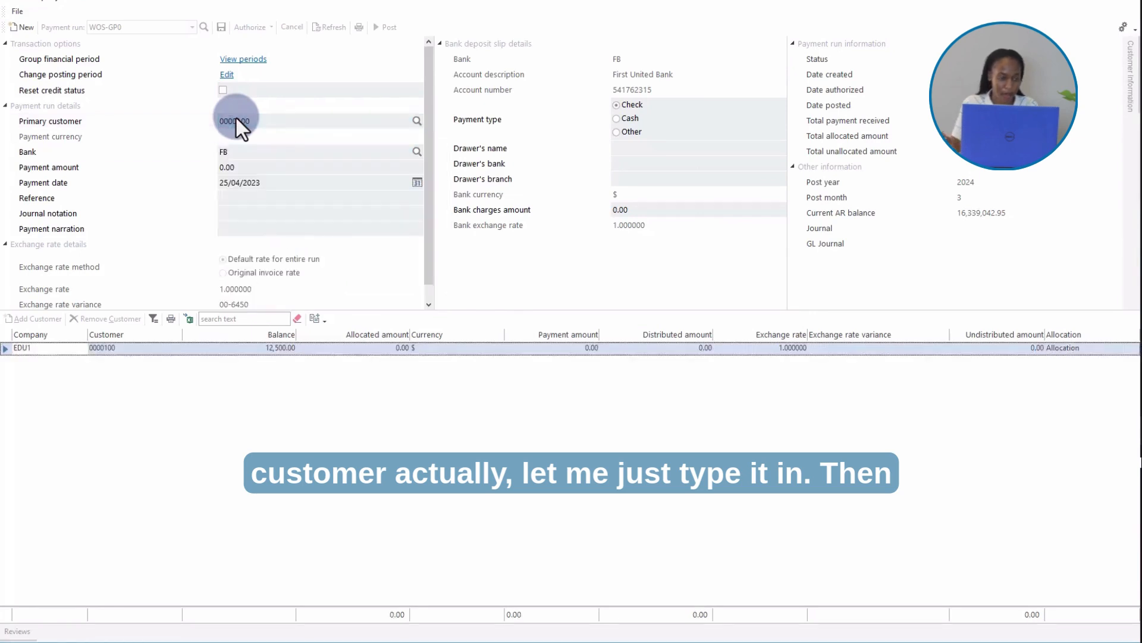
Set the payment run's total payment amount to 24,000.
left_click(29, 345)
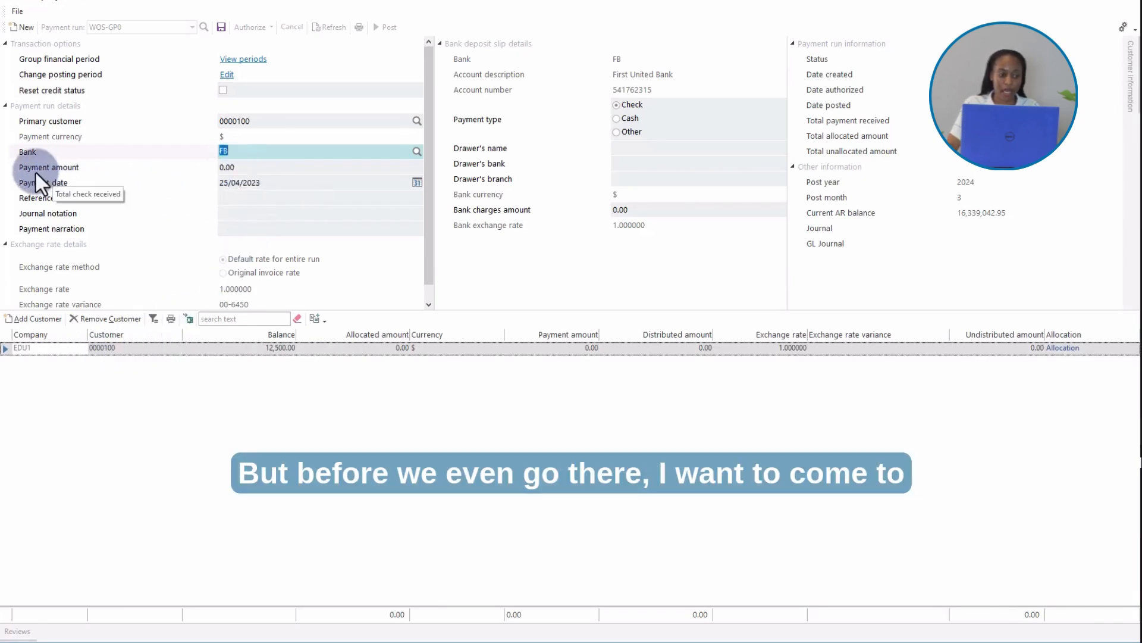
left_click(241, 167)
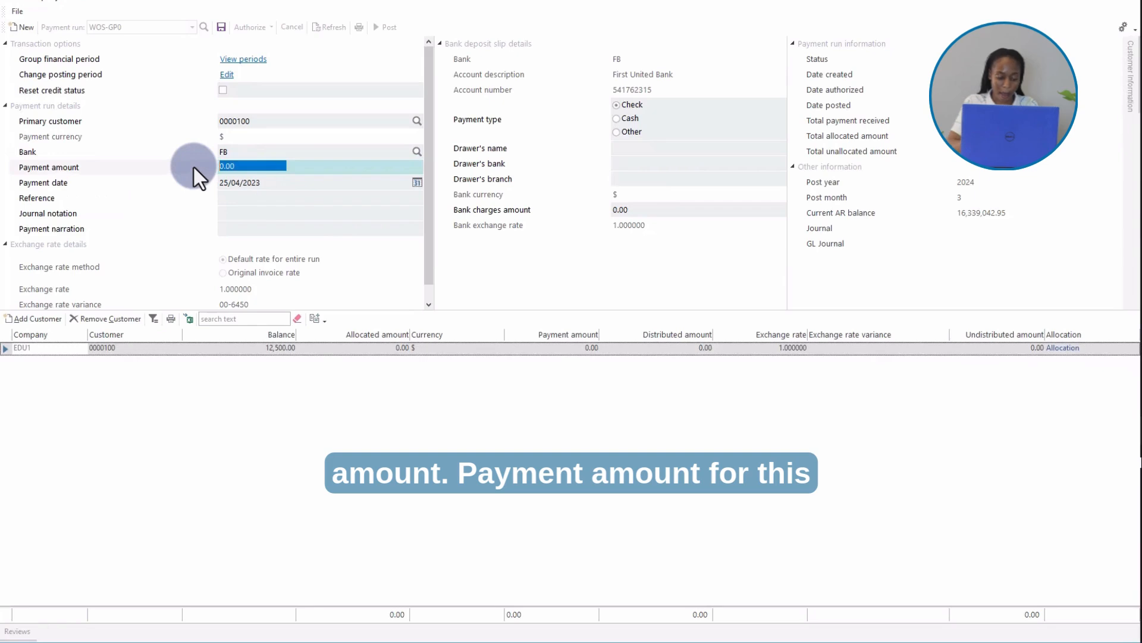
type("24")
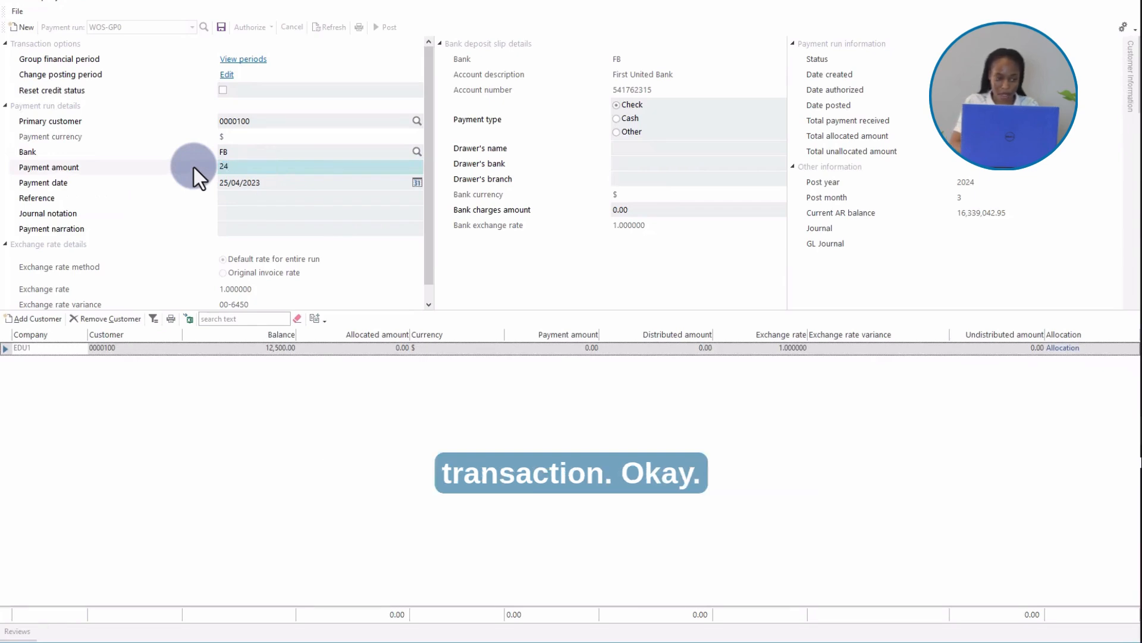
type("000")
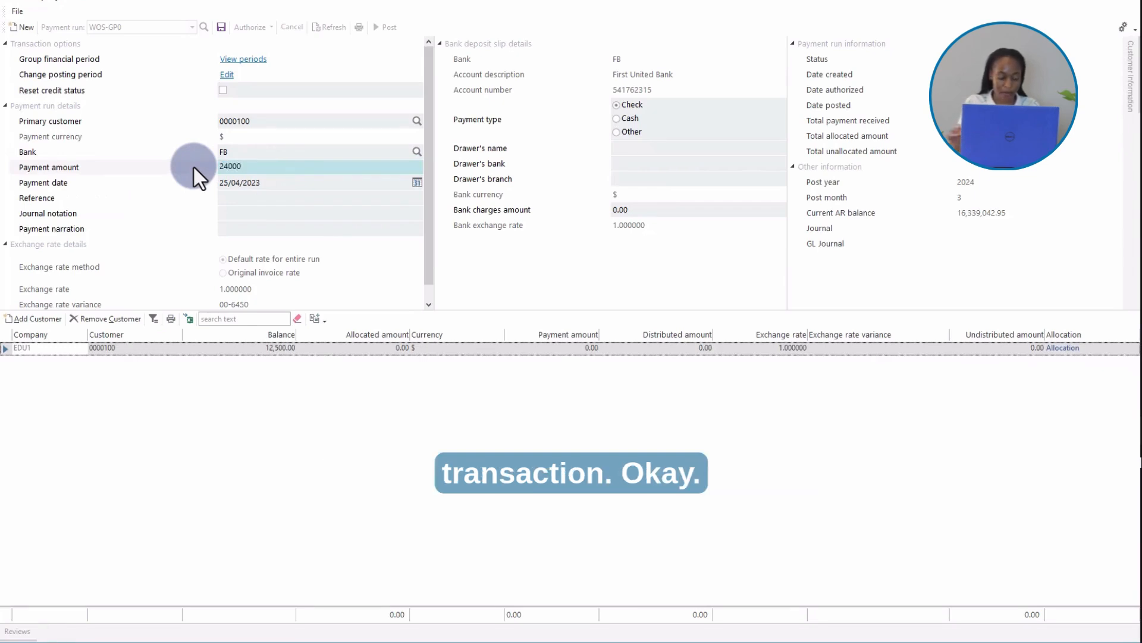
key("Tab")
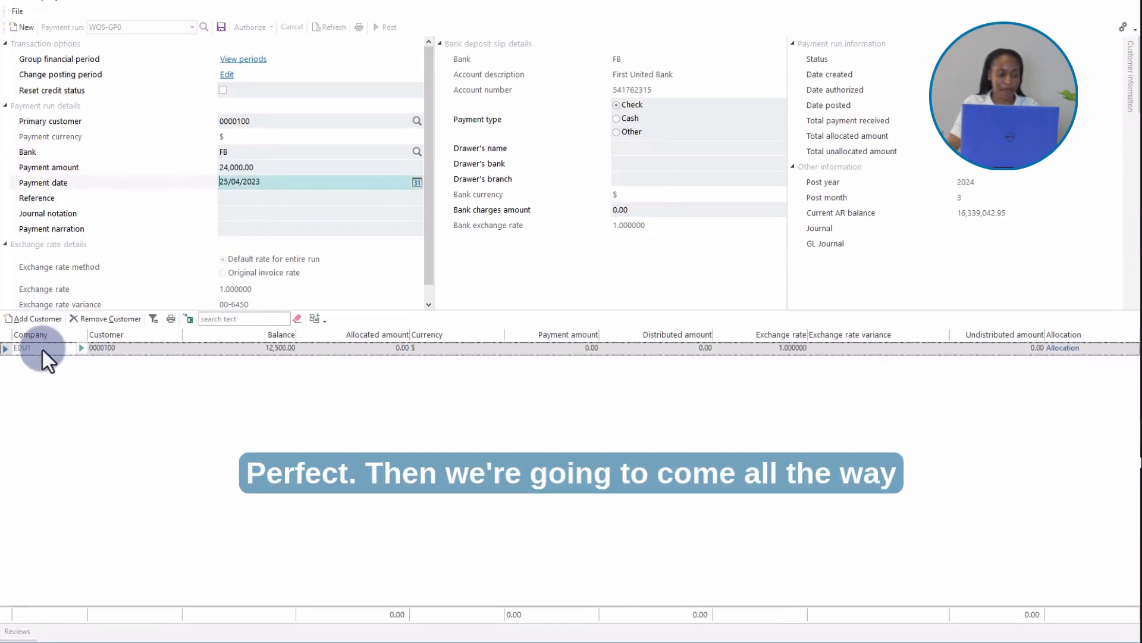
Set the allocated amount on the primary customer's line to 5,000.
left_click(400, 348)
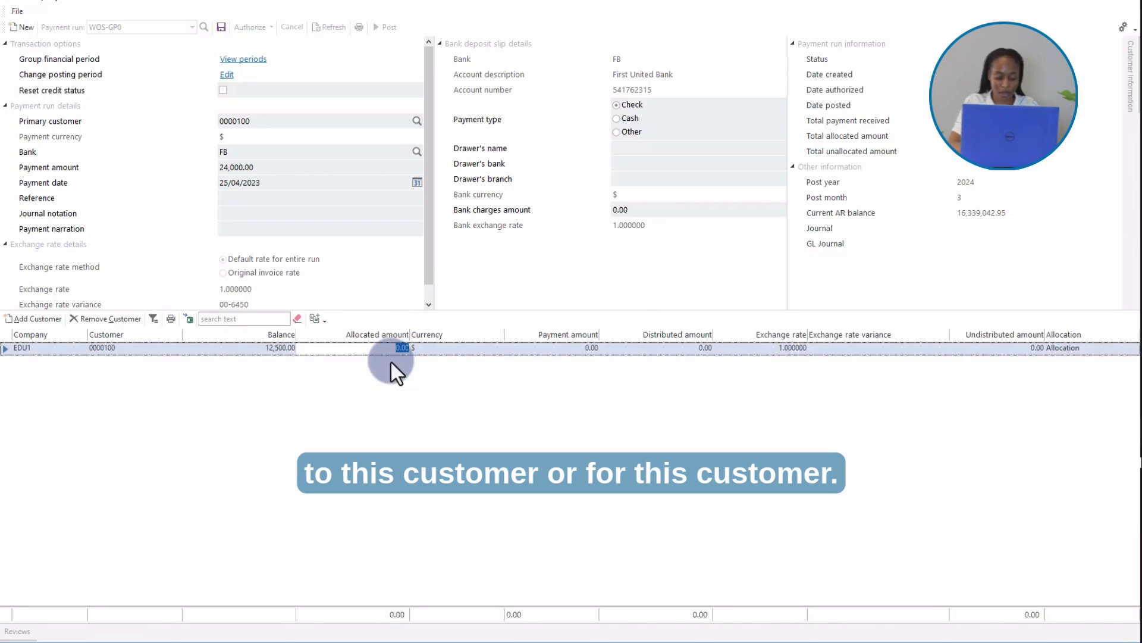
type("5000")
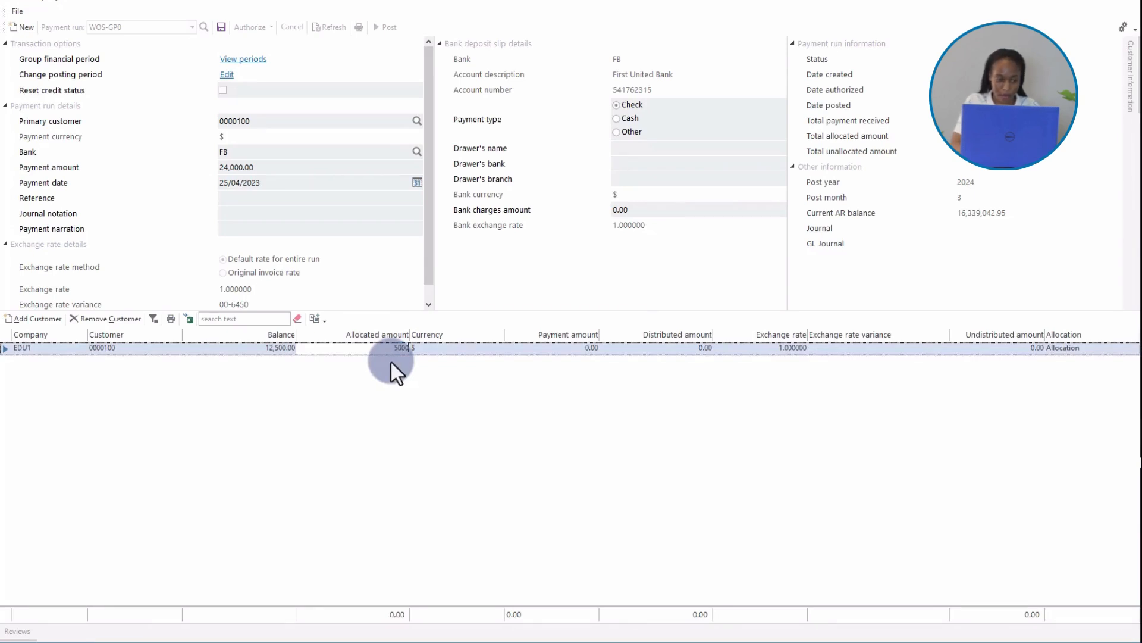
key("Tab")
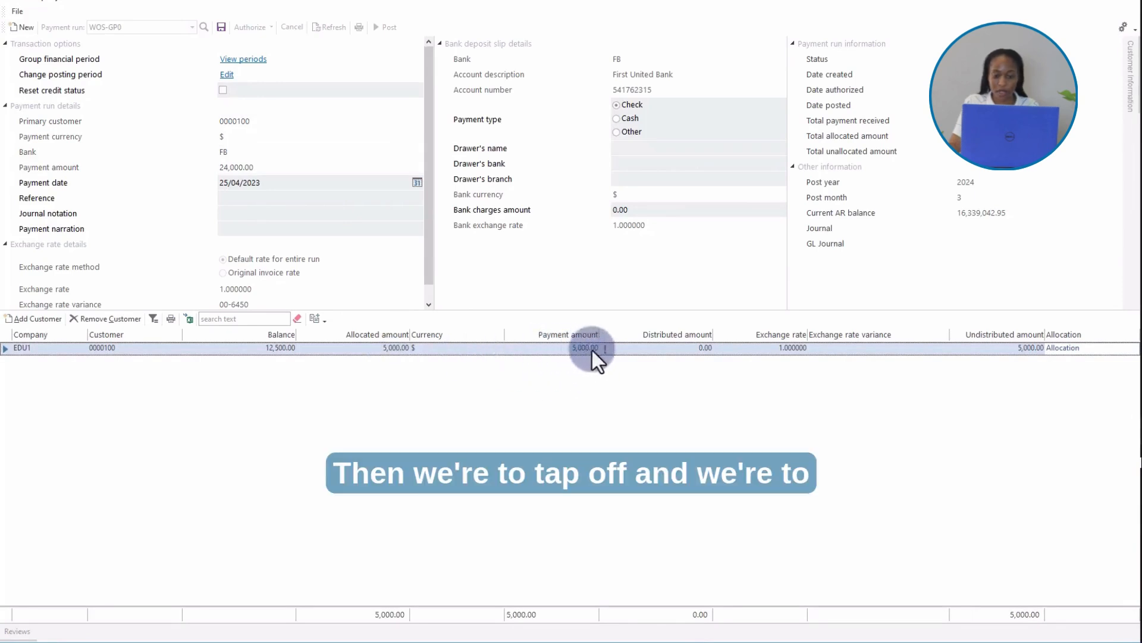
Open the primary customer's allocation and add the invoice for 5,000.00 with purchase order WOS-H001.
left_click(1058, 350)
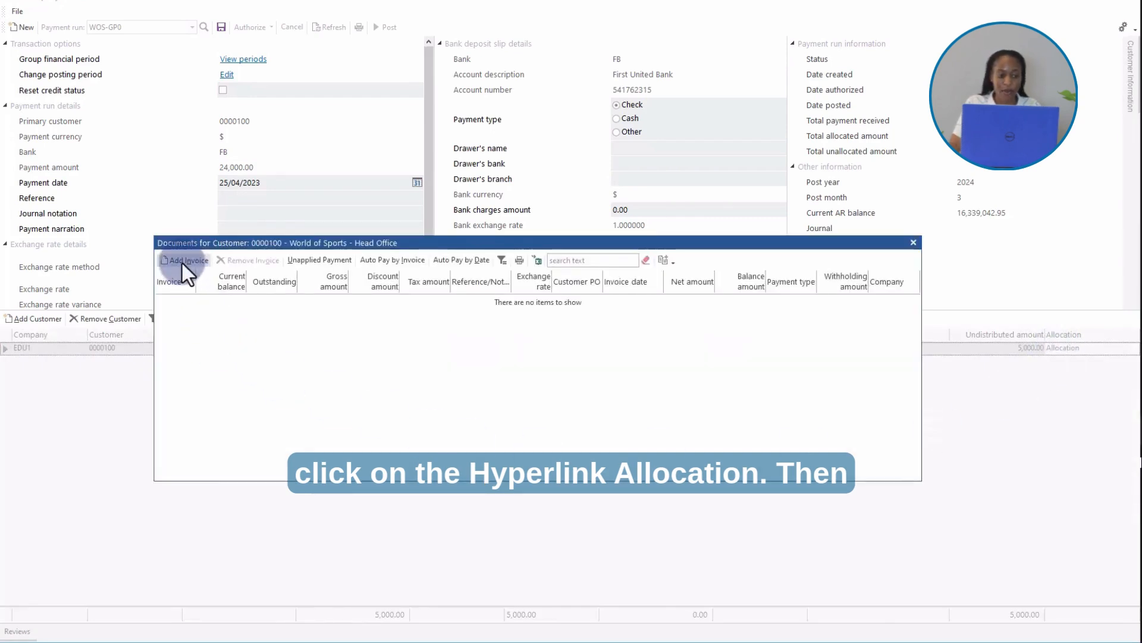
left_click(181, 262)
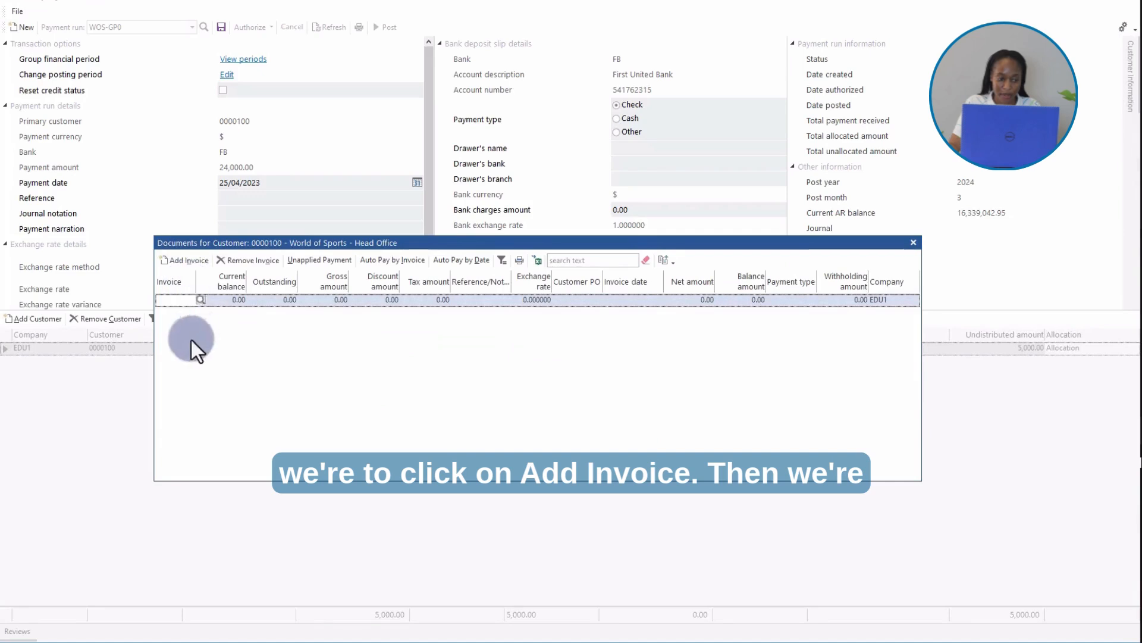
left_click(200, 300)
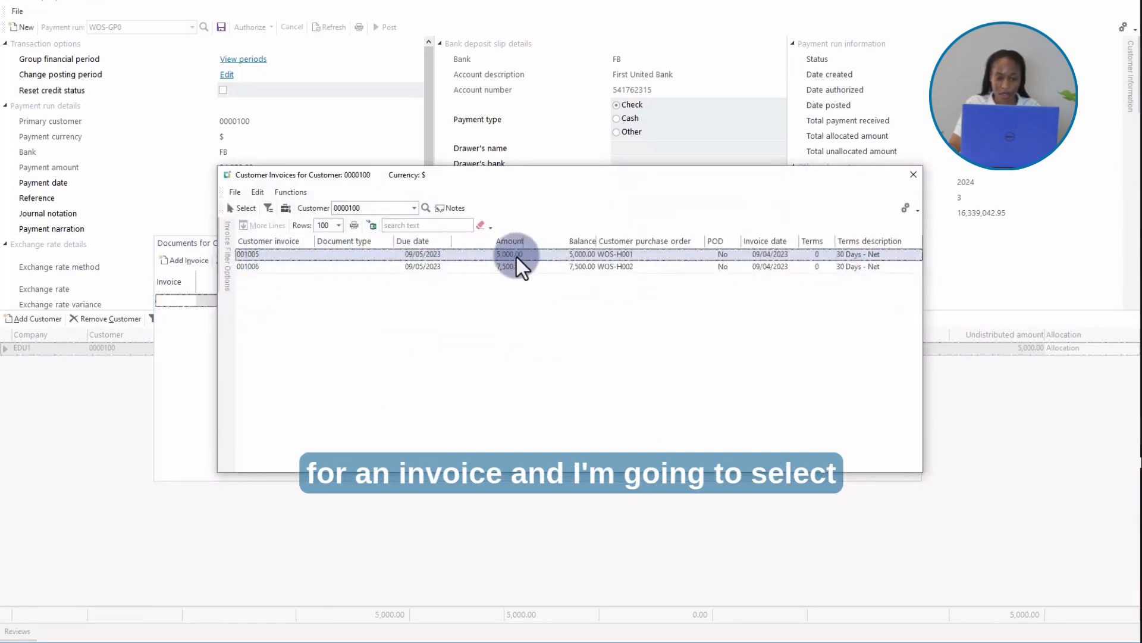
left_click(245, 255)
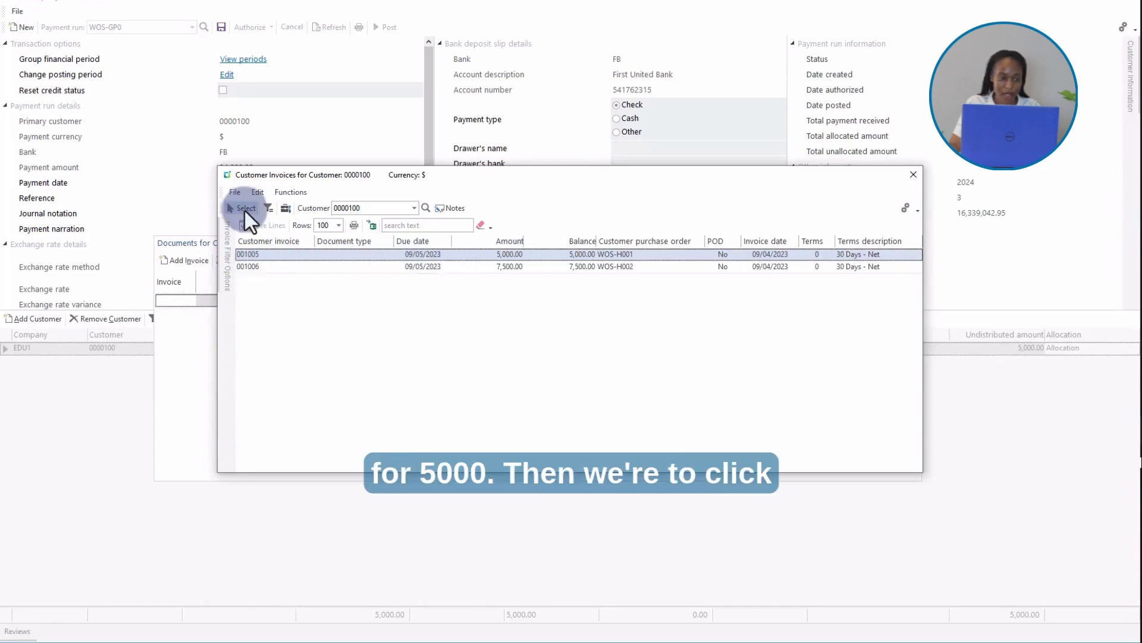
left_click(242, 209)
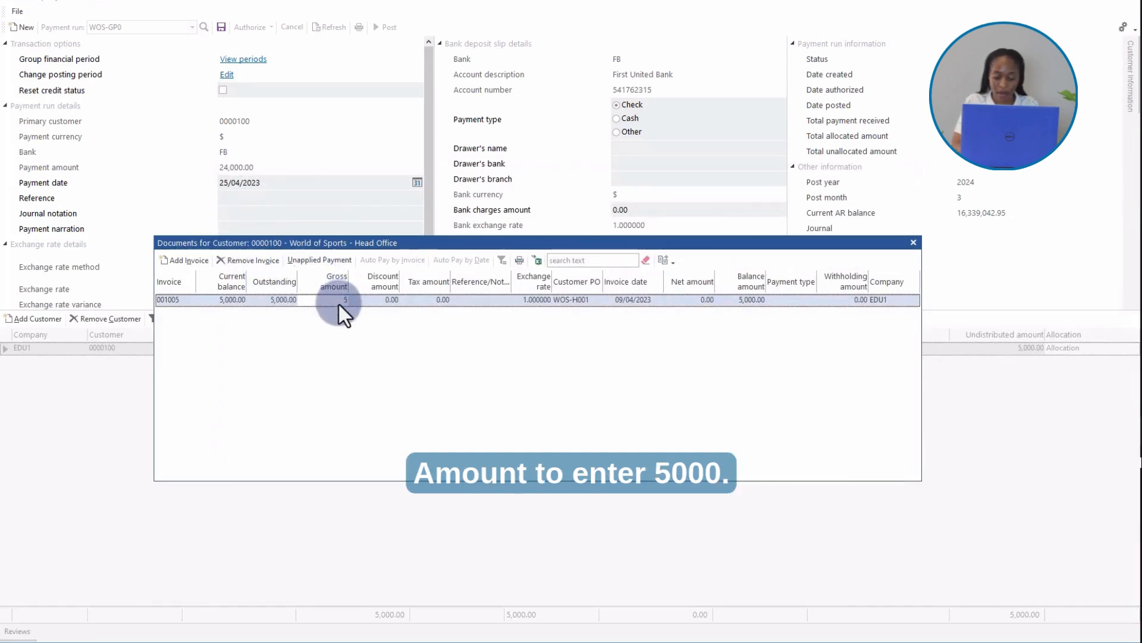
Set the gross amount paid on the head office invoice to 5,000 and close the customer's documents window.
type("5,00")
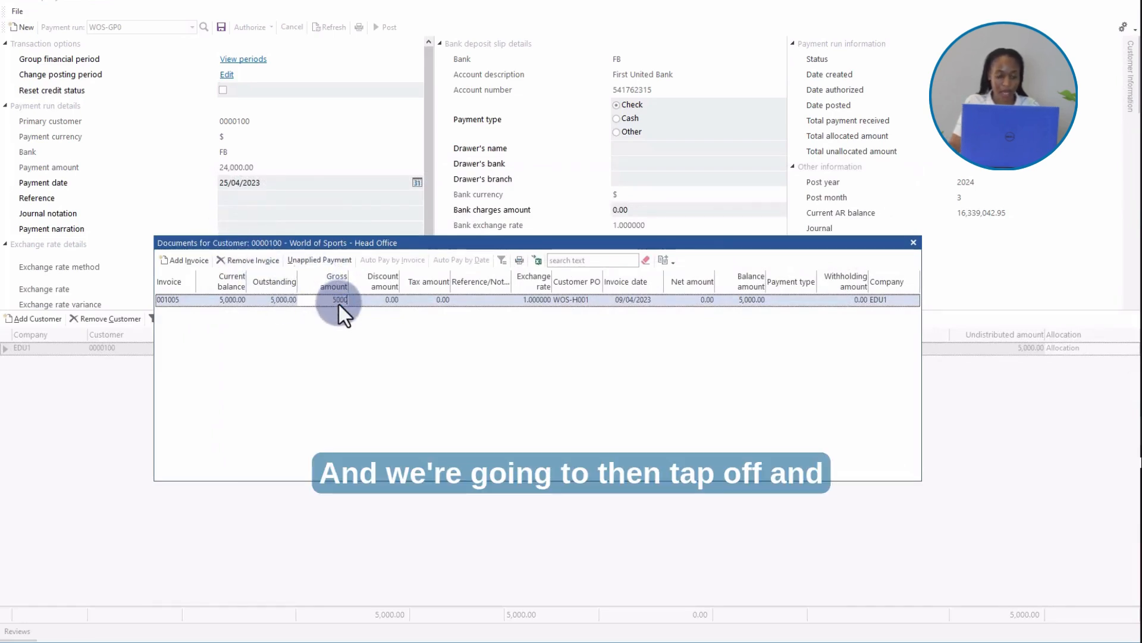
type("0")
key("Tab")
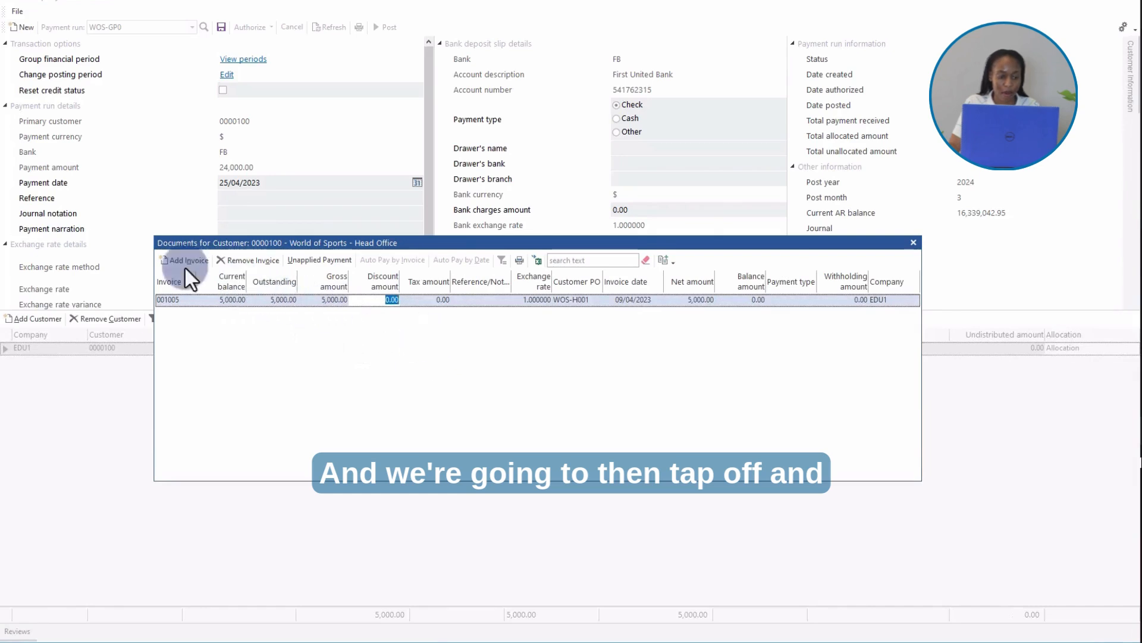
left_click(913, 243)
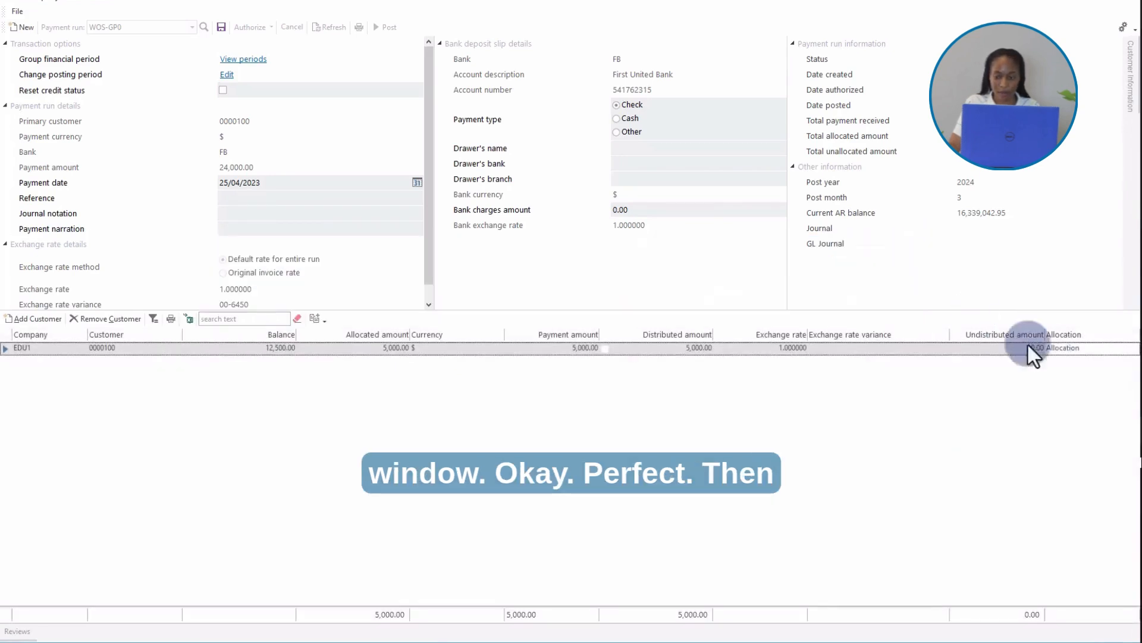
Add a payment line for the secondary customer World of Sports - North in company EDU1 with an allocated amount of 11,000.
left_click(30, 319)
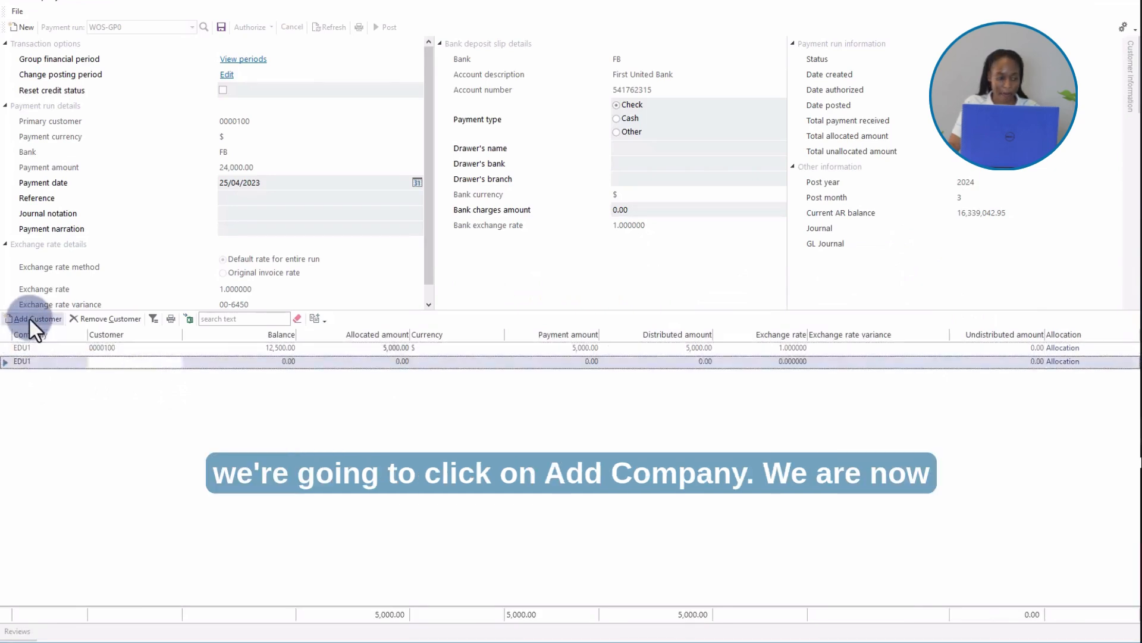
left_click(110, 365)
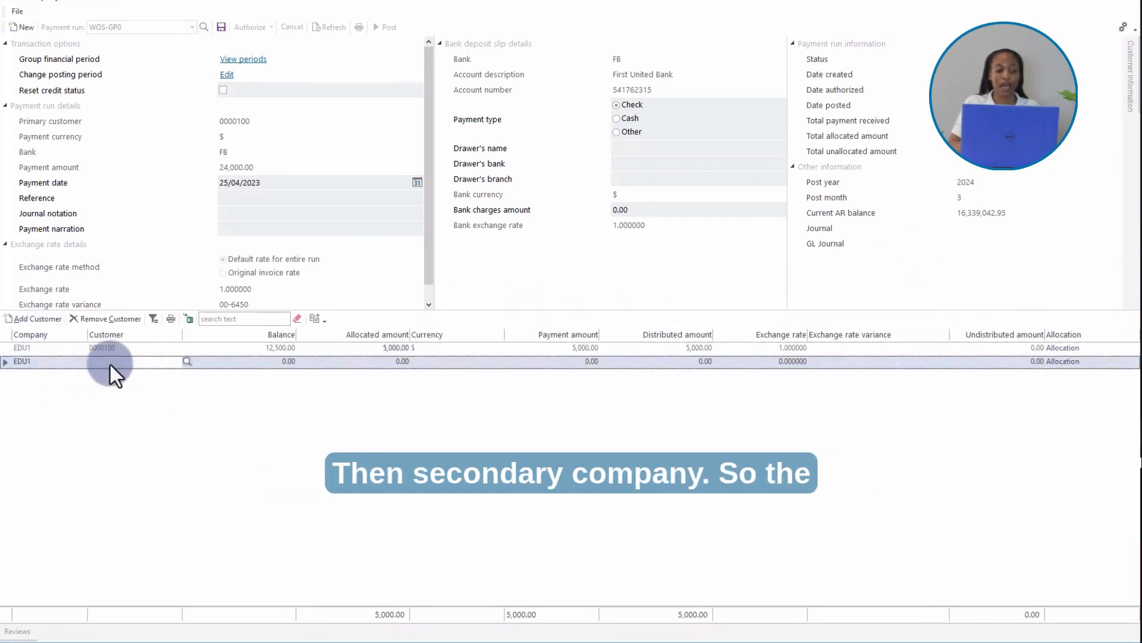
left_click(187, 362)
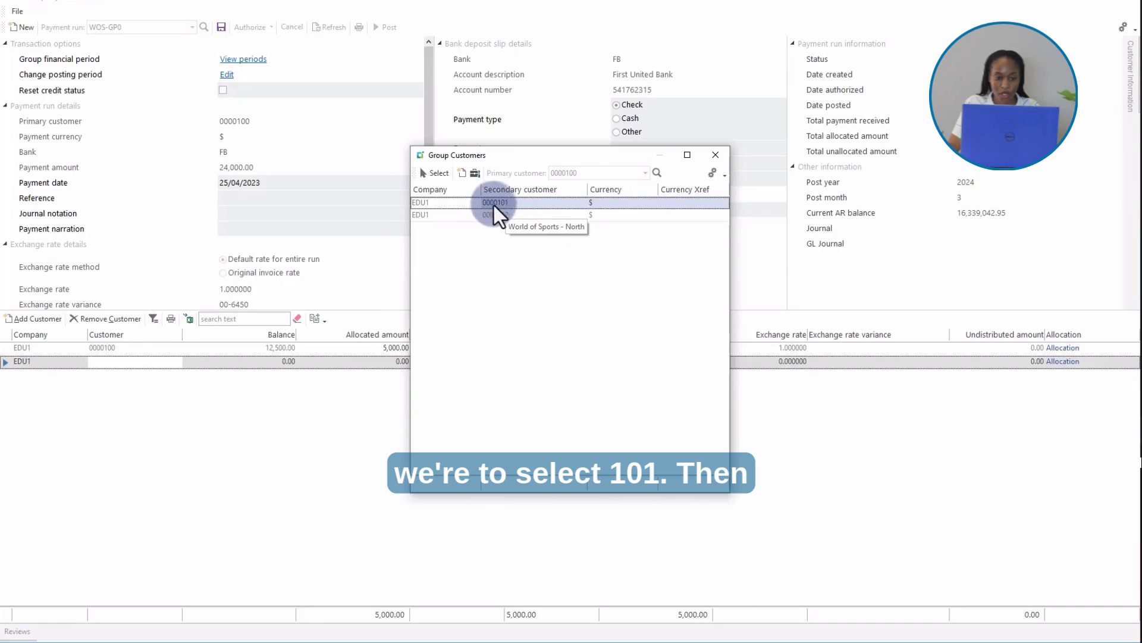
left_click(439, 172)
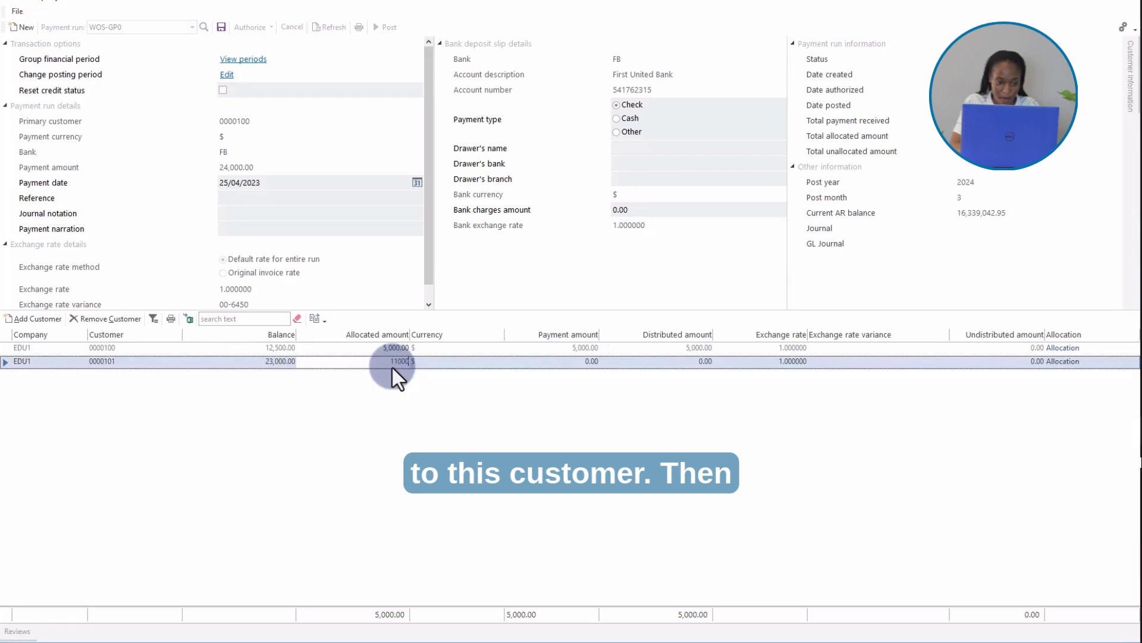
key("Tab")
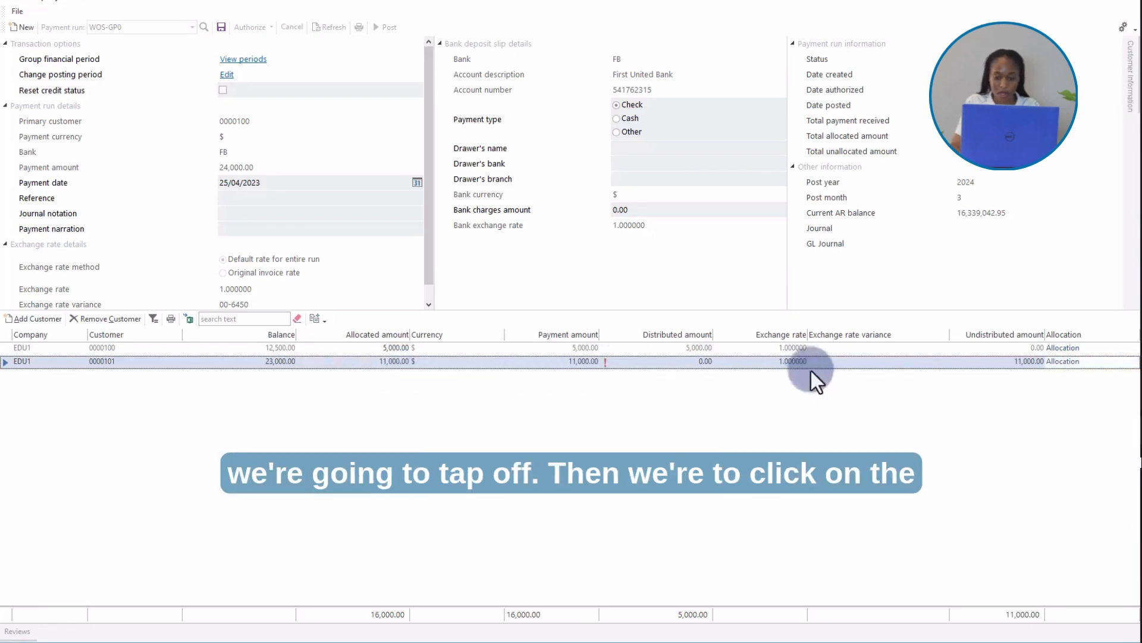
Open the allocation for World of Sports - North and add its 11,000.00 invoice to the customer's documents.
left_click(1061, 362)
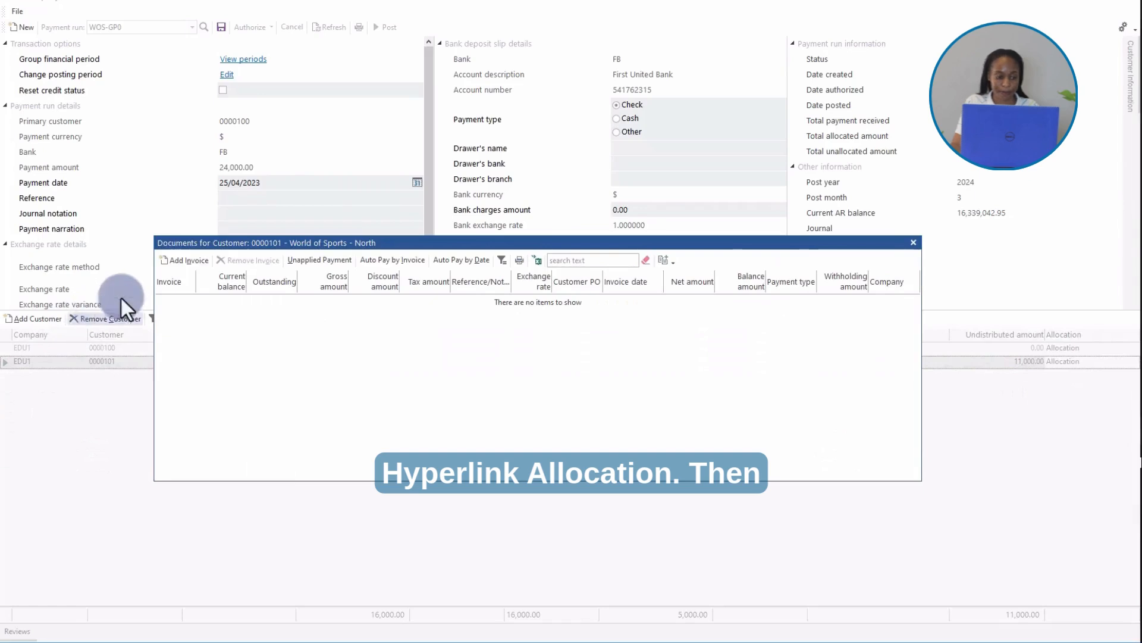
left_click(181, 262)
left_click(199, 299)
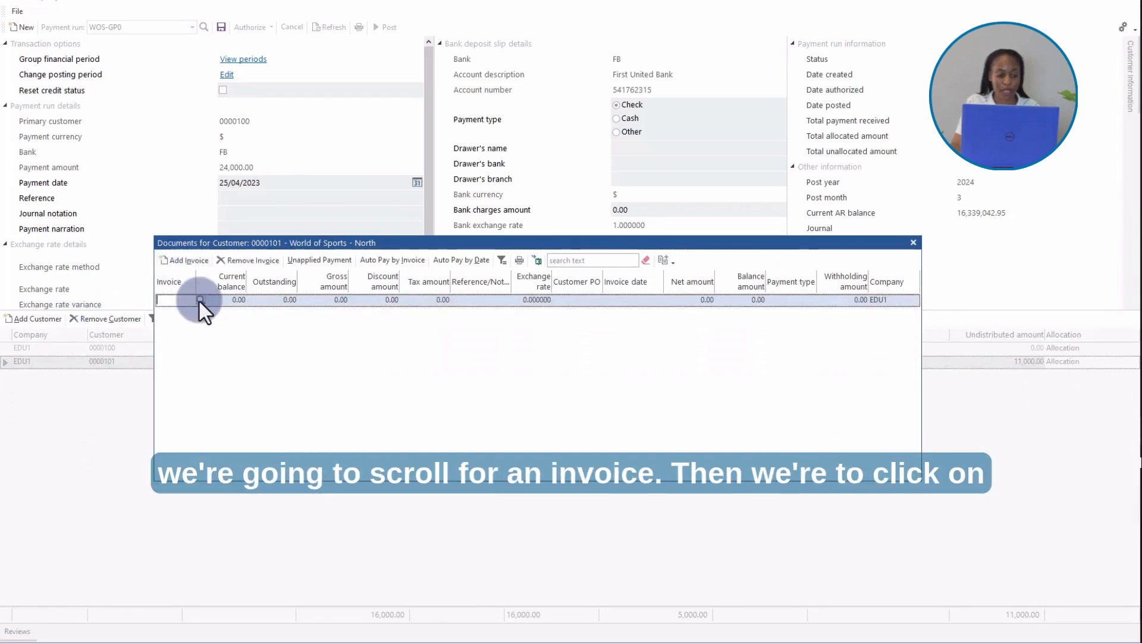
left_click(187, 301)
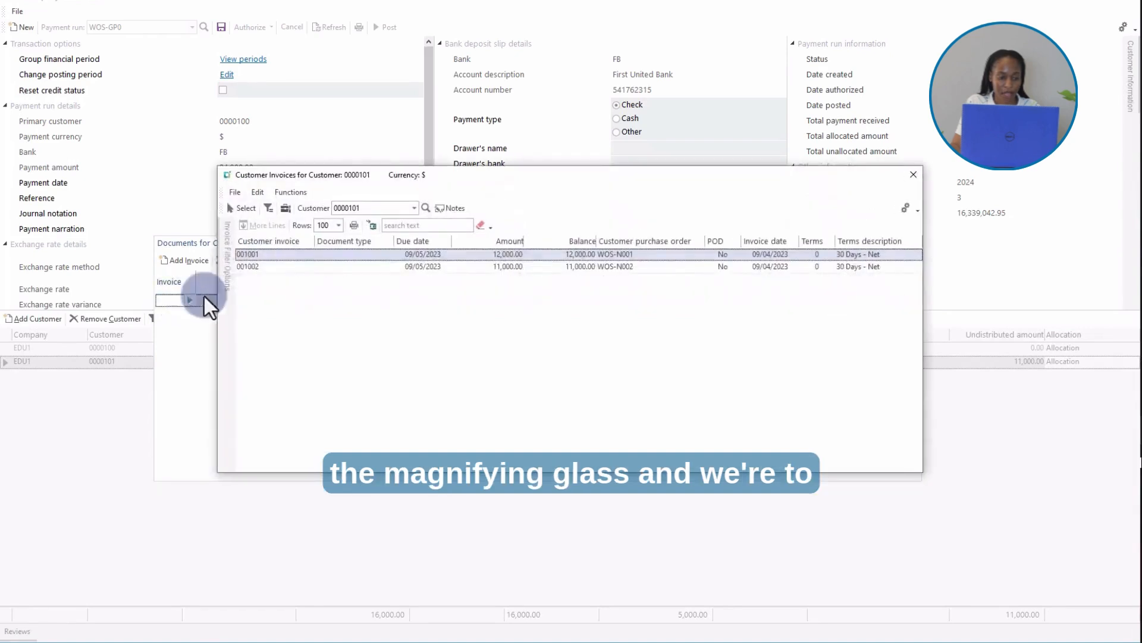
left_click(443, 268)
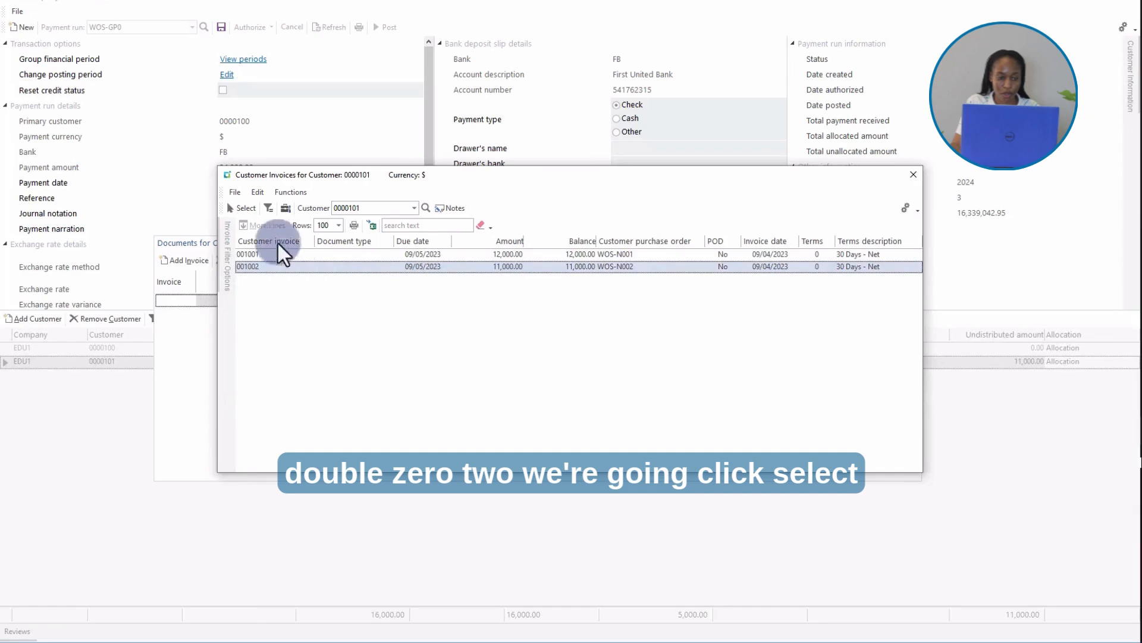
left_click(245, 206)
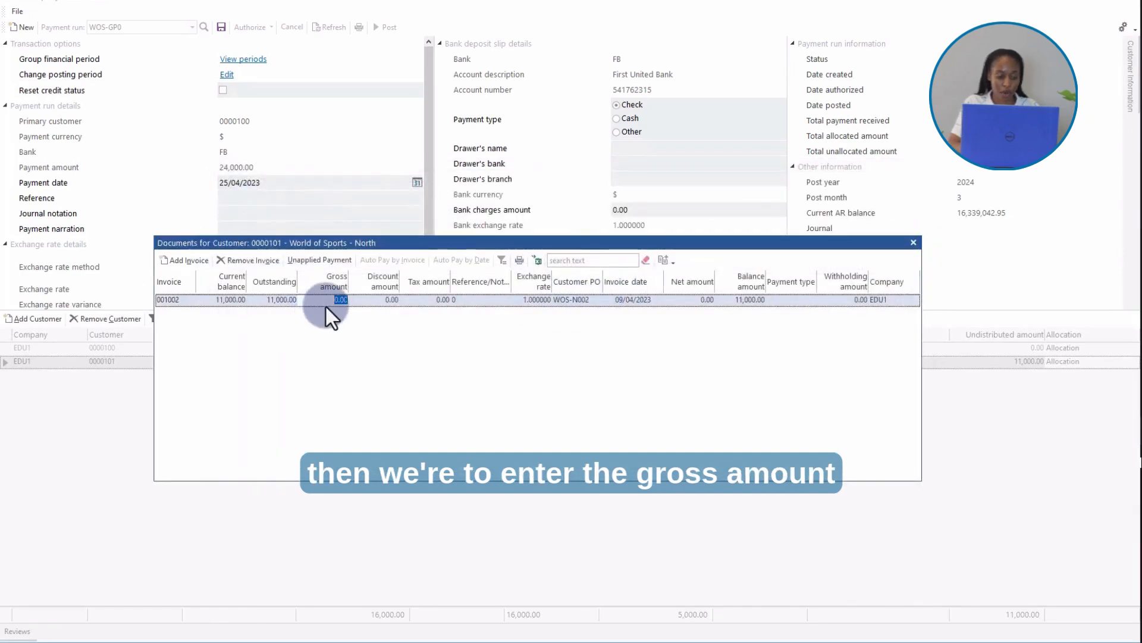
Set the gross amount on the World of Sports - North invoice to 11,000 and close the documents window.
type("11000")
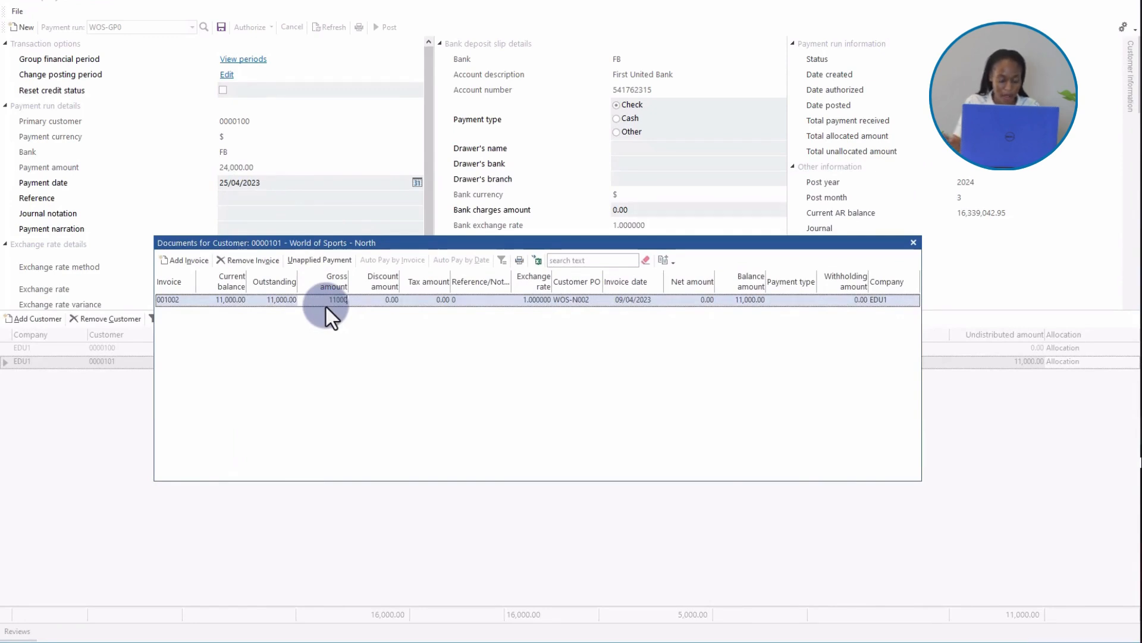
key("Tab")
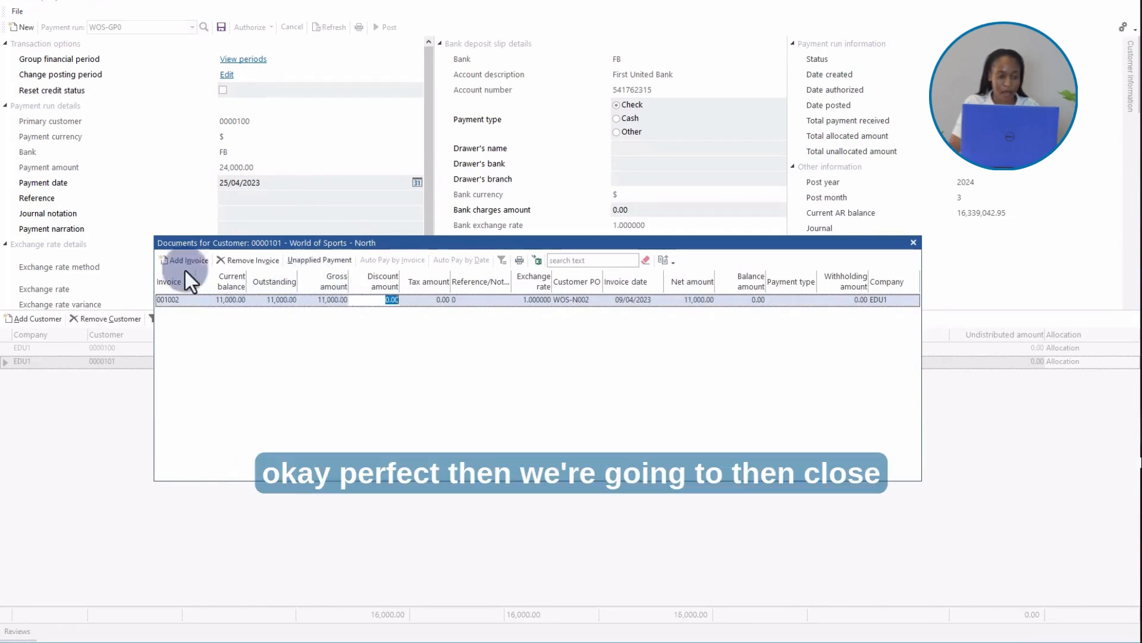
left_click(914, 242)
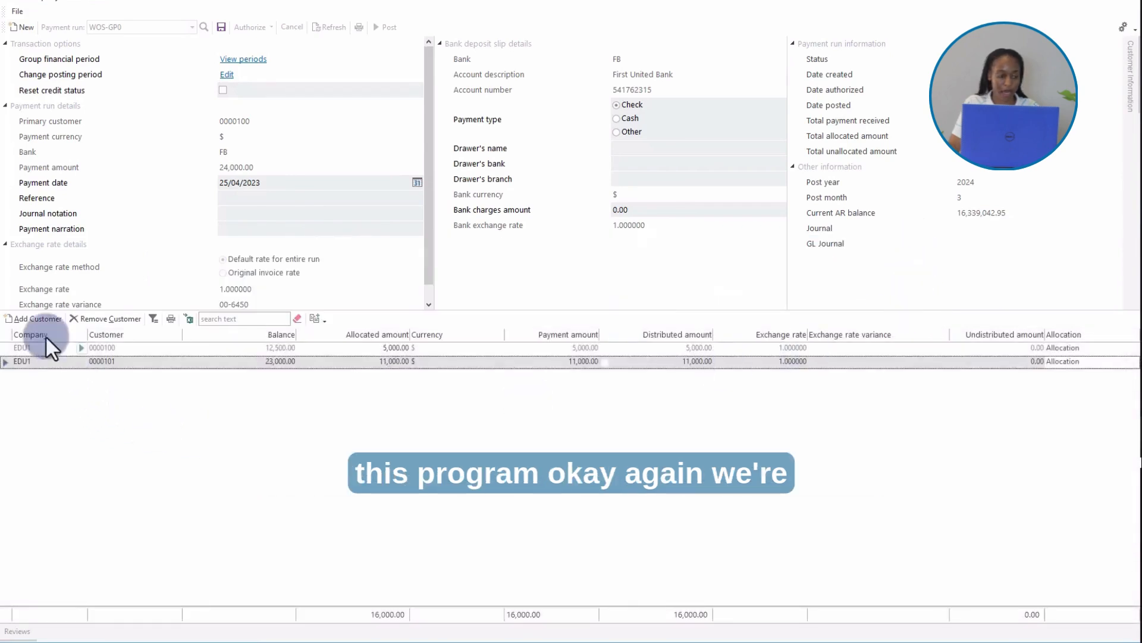
Add a payment line for the secondary customer World of Sports - South in company EDU1 with an allocated amount of 8,000.
left_click(19, 320)
left_click(106, 373)
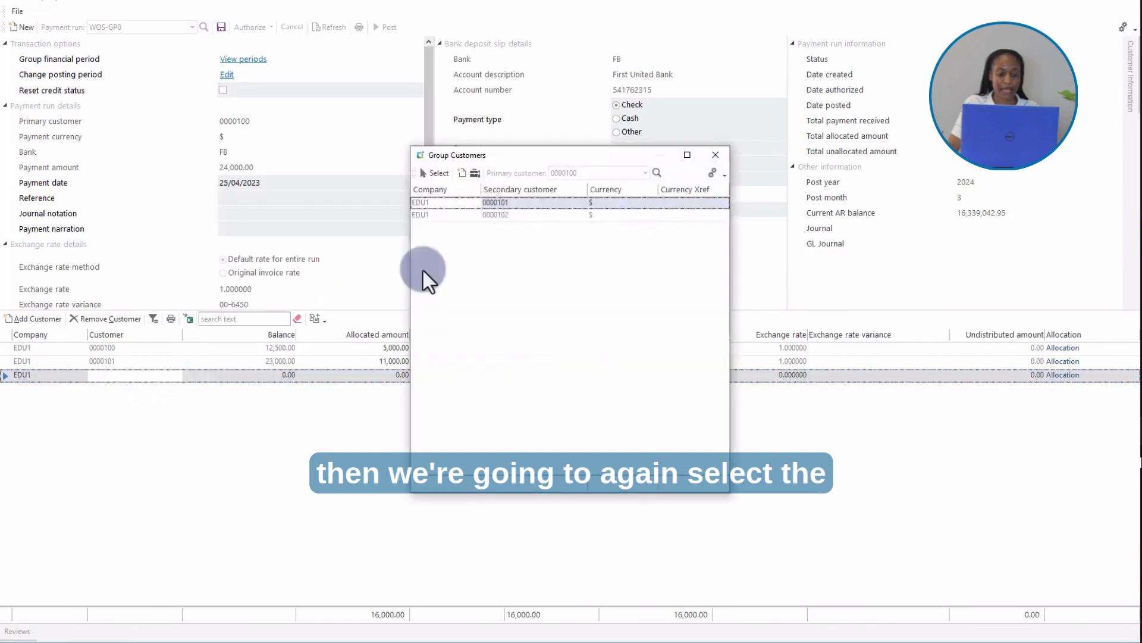
left_click(515, 218)
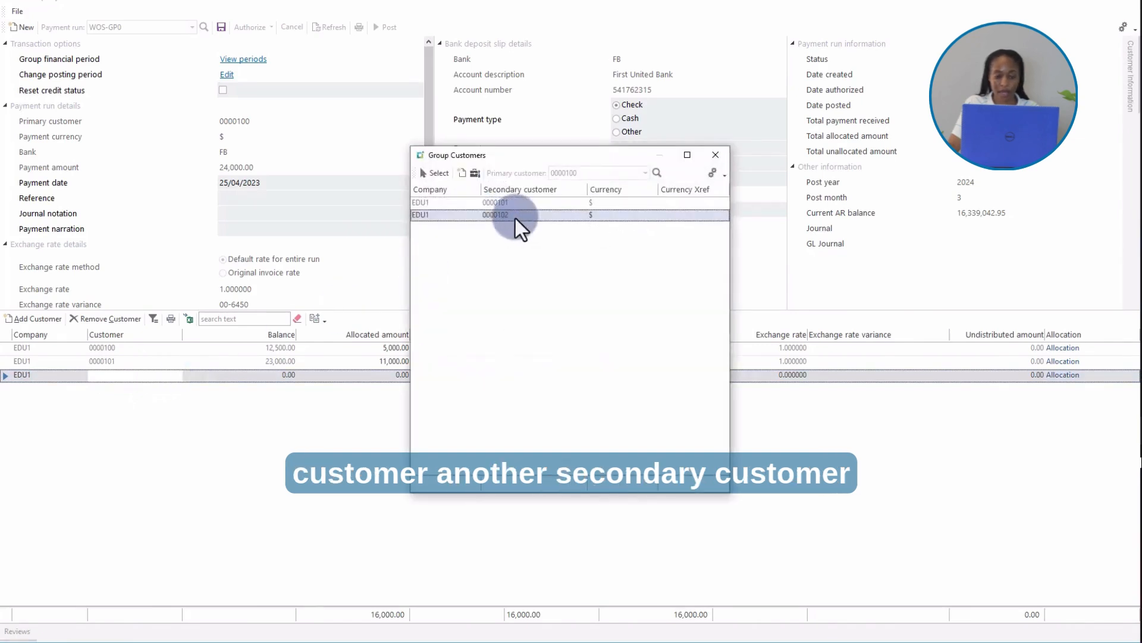
left_click(442, 173)
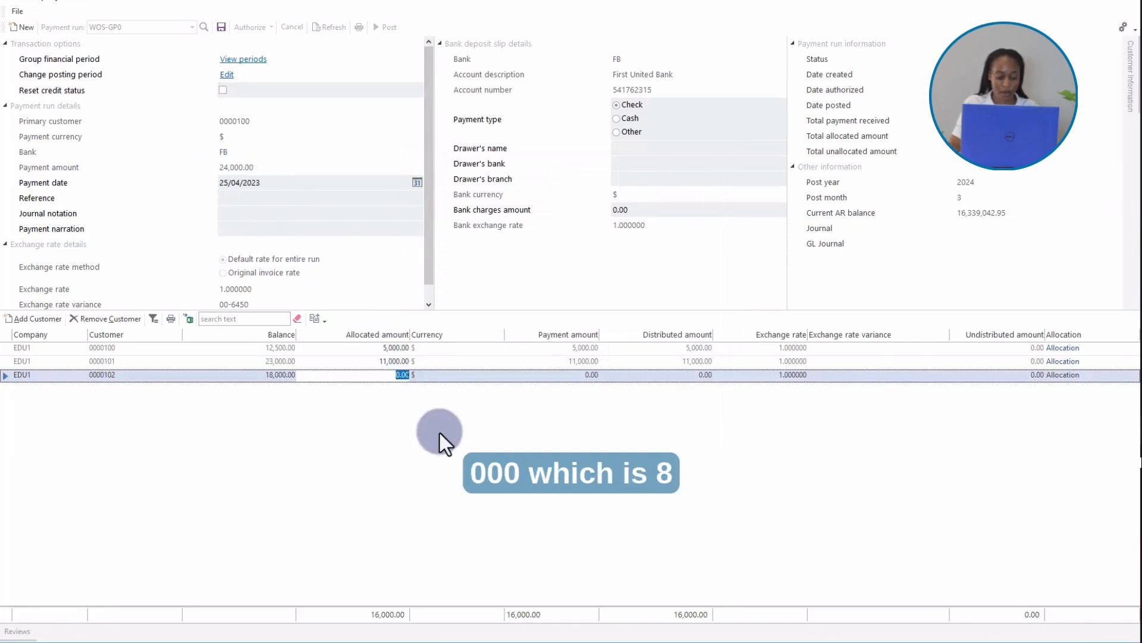
type("8000")
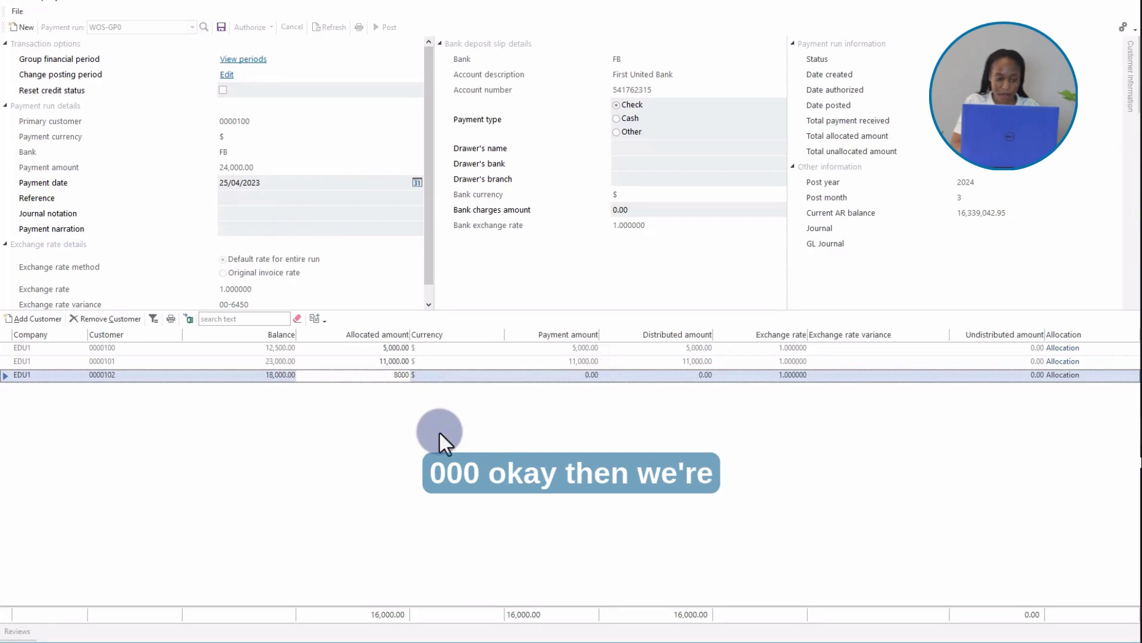
key("Tab")
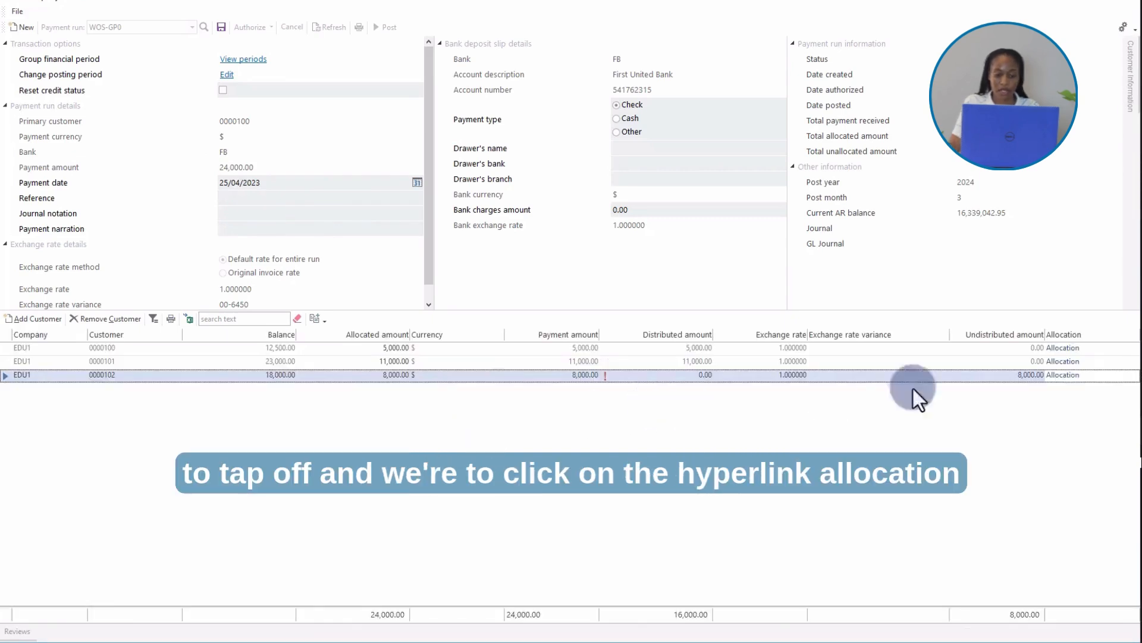
Open the allocation for World of Sports - South and add its 8,000.00 invoice to the customer's documents.
left_click(1062, 375)
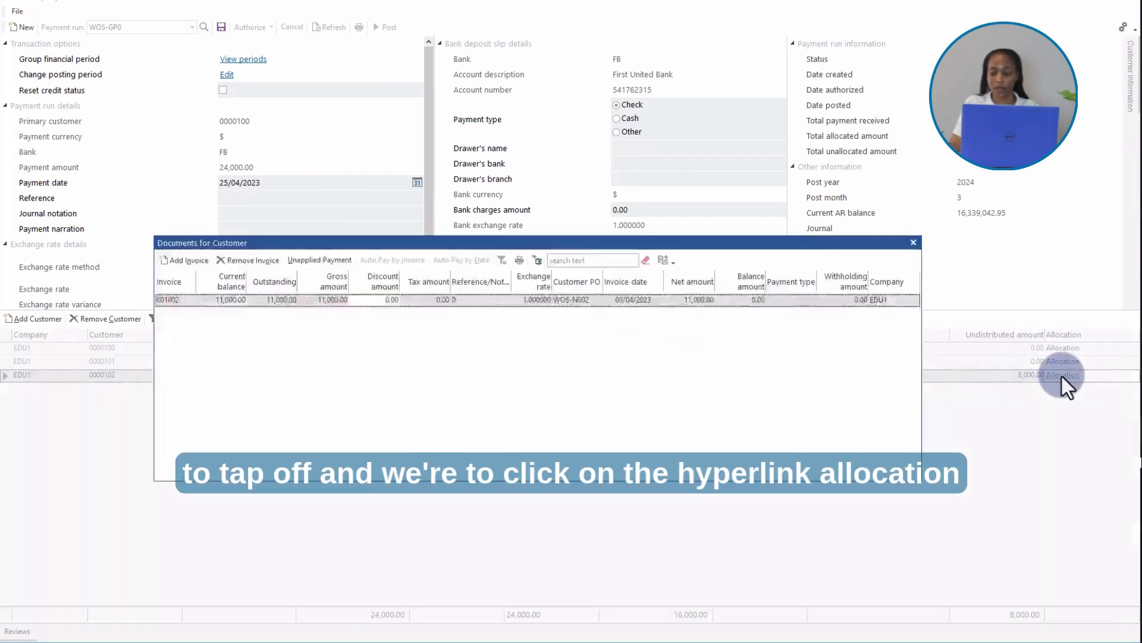
left_click(176, 260)
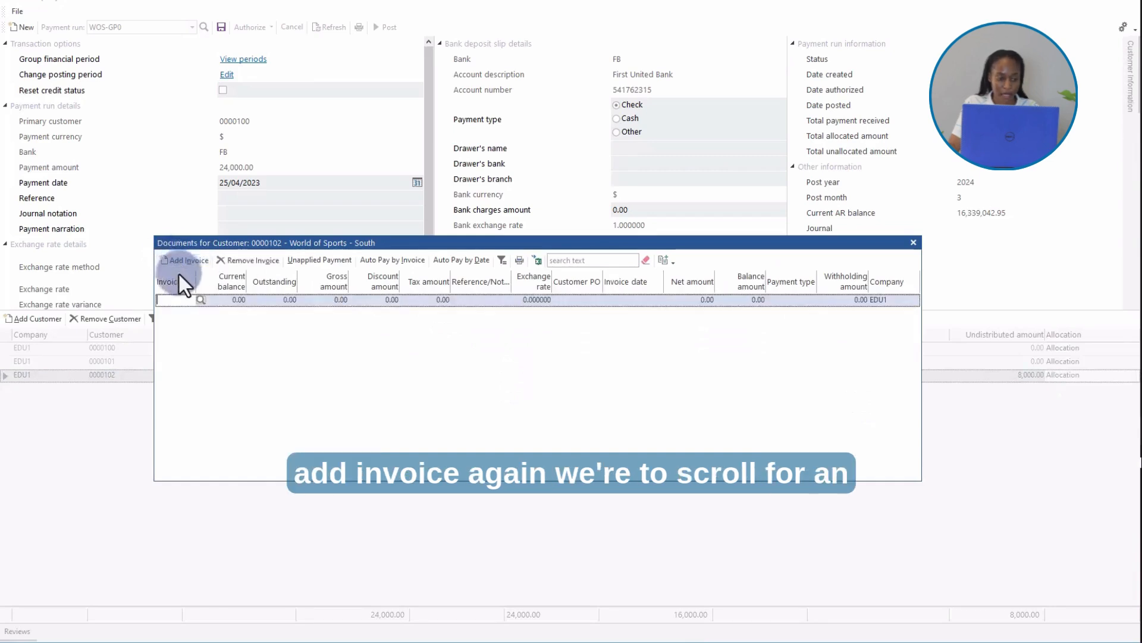
left_click(199, 301)
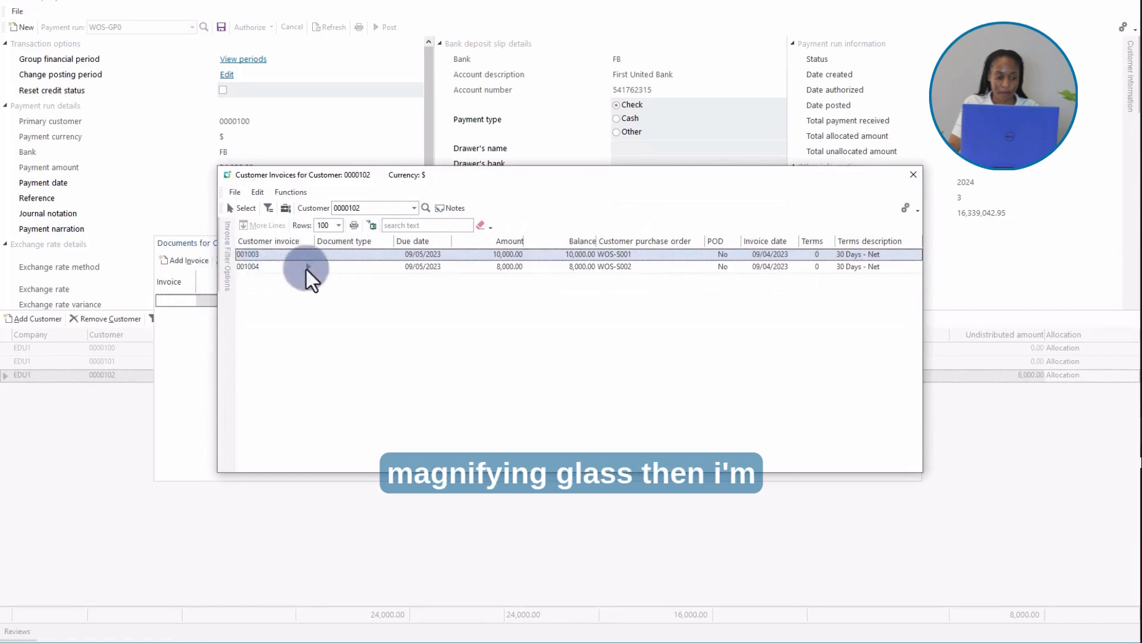
left_click(259, 268)
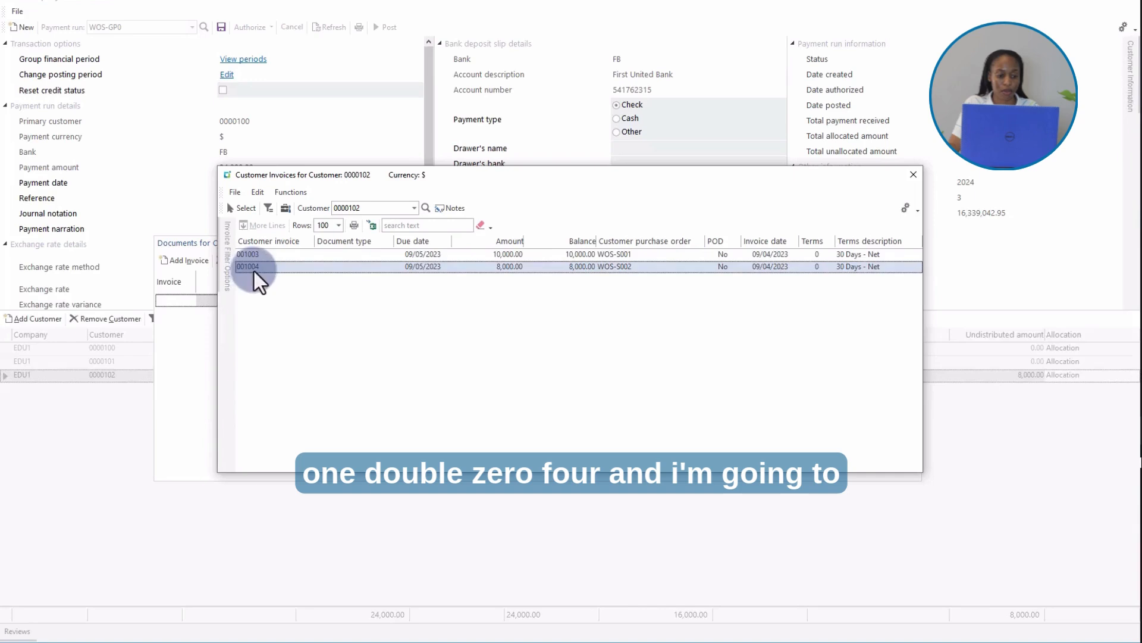
left_click(235, 208)
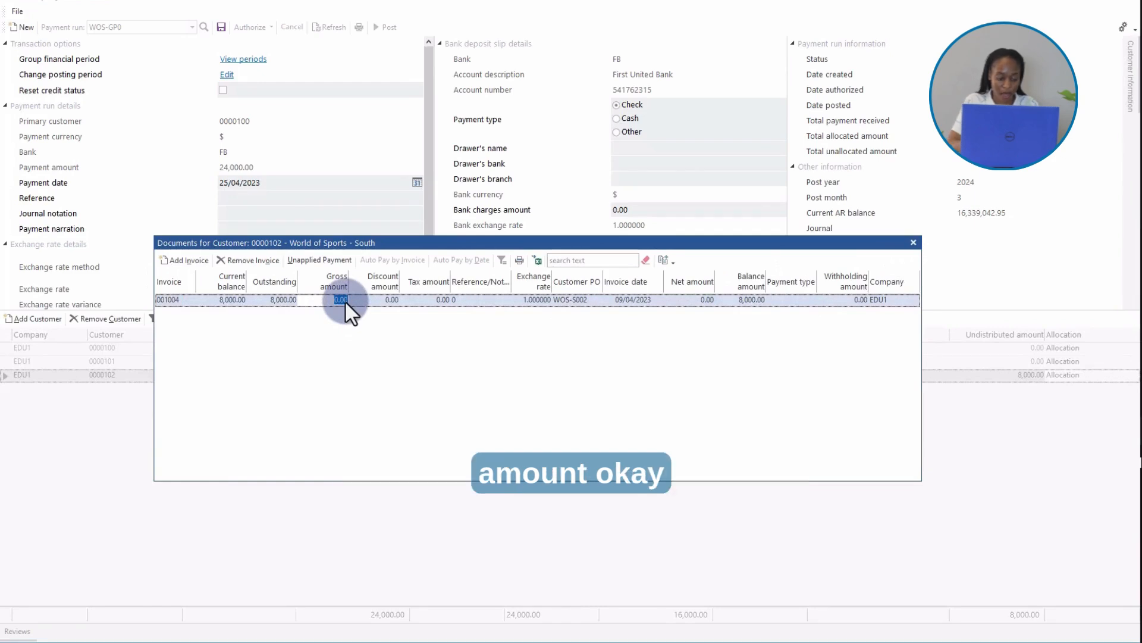
Set the gross amount on the World of Sports - South invoice to 8,000 and close the documents window.
type("80")
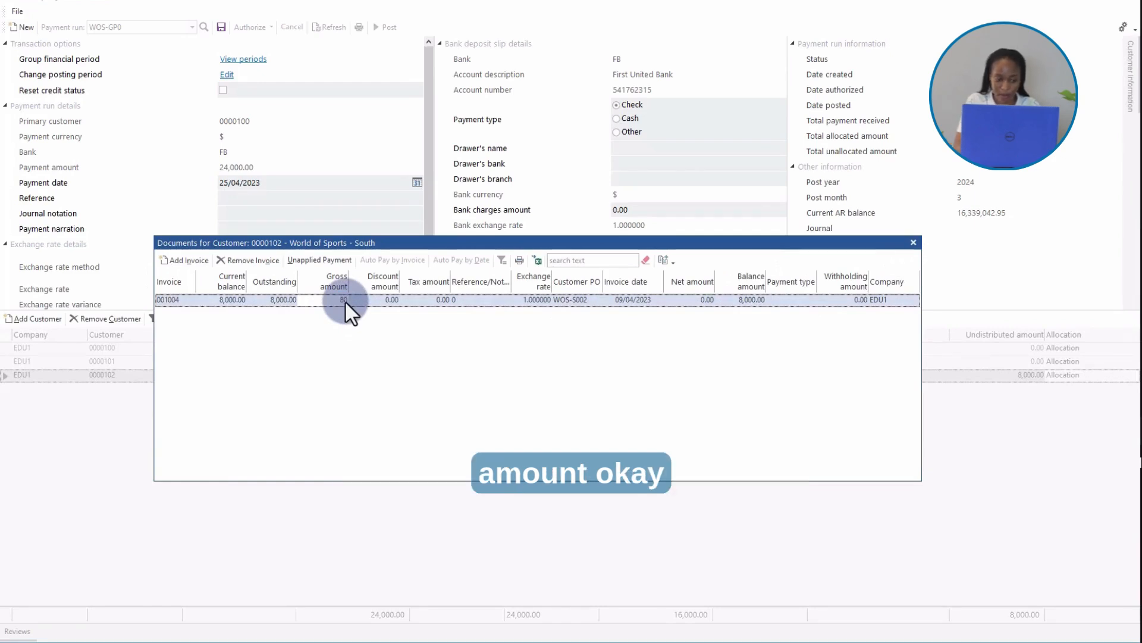
type("00")
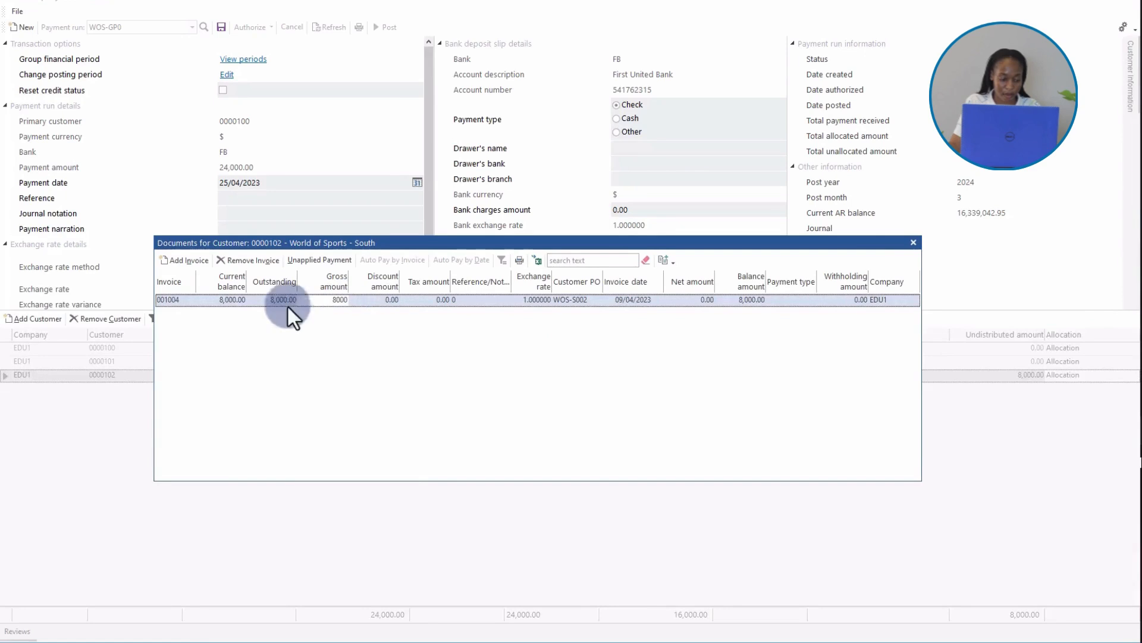
key("Tab")
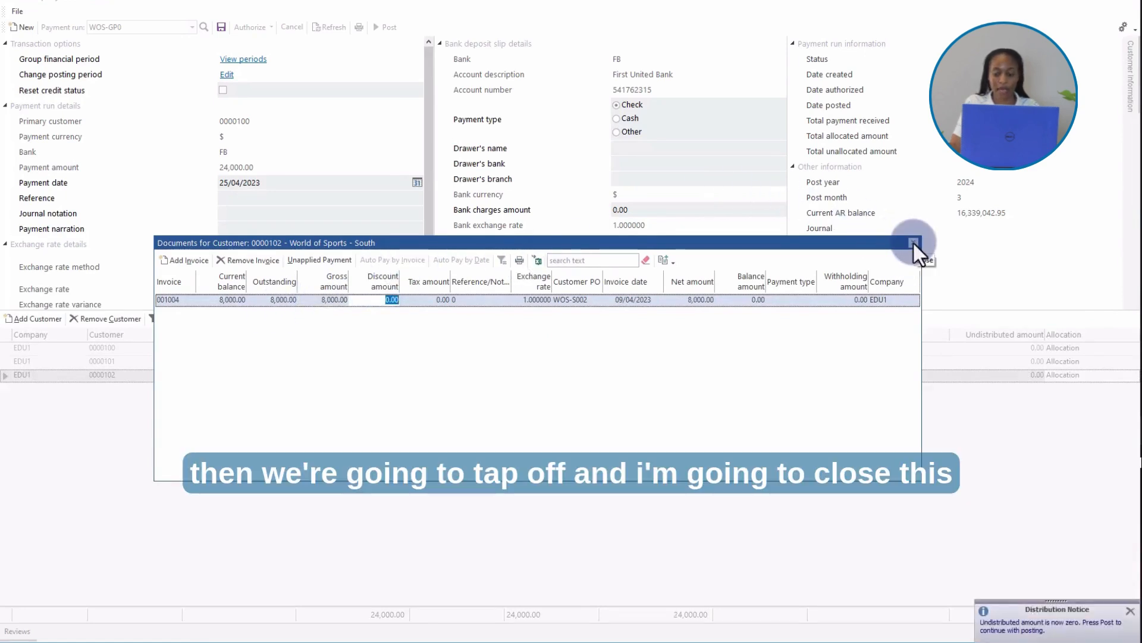
left_click(913, 243)
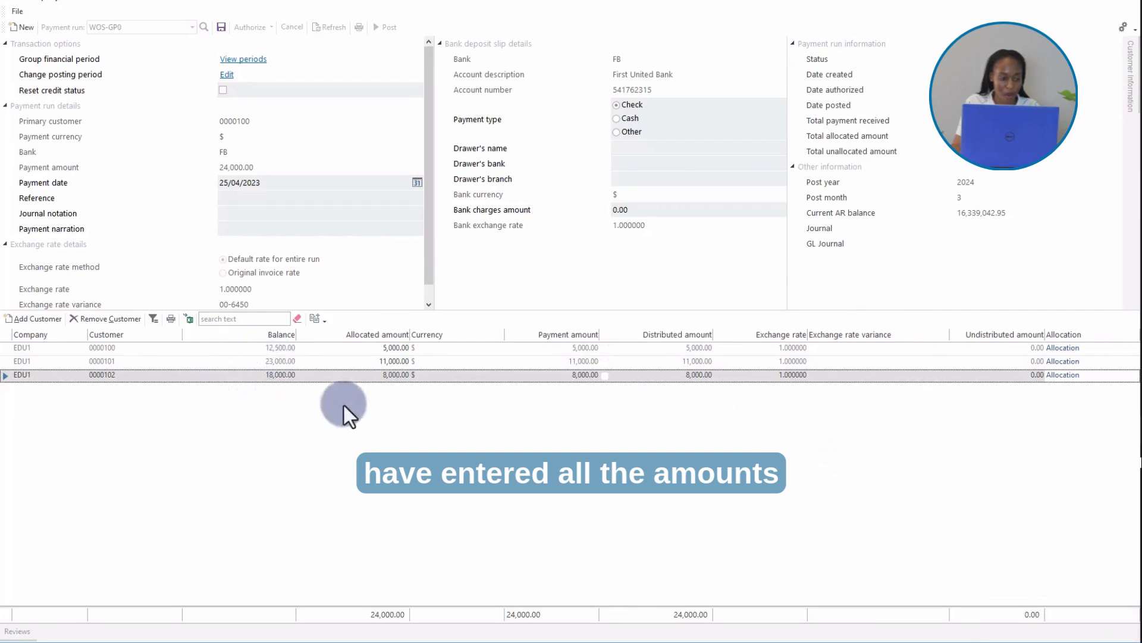
Save the group payment run WOS-GP0 and authorize it.
left_click(220, 27)
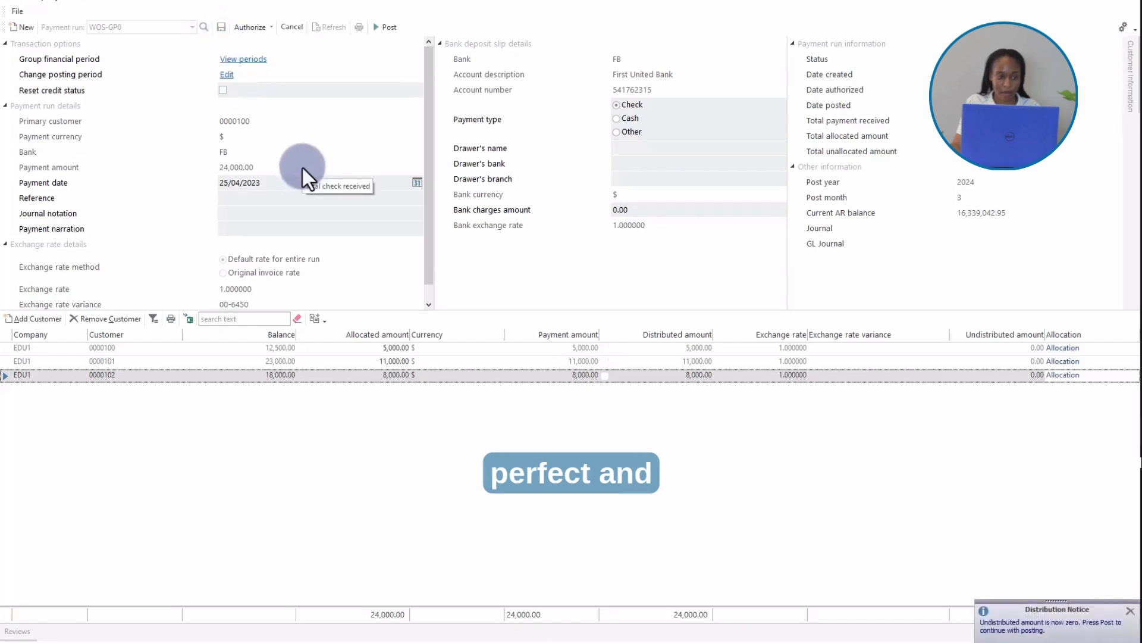
left_click(271, 30)
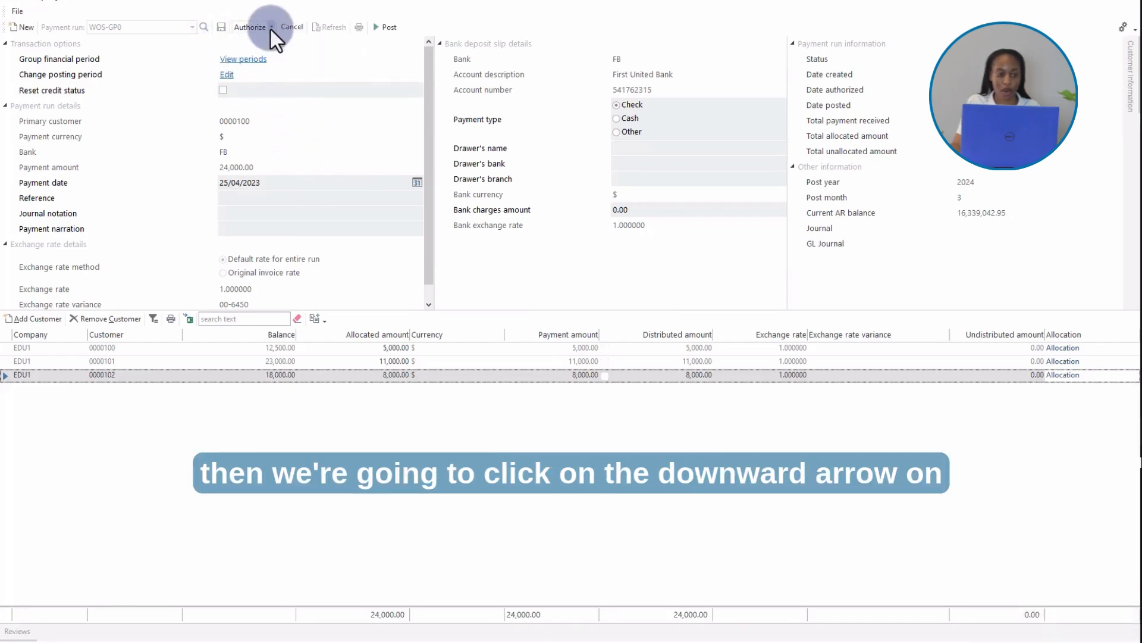
left_click(271, 42)
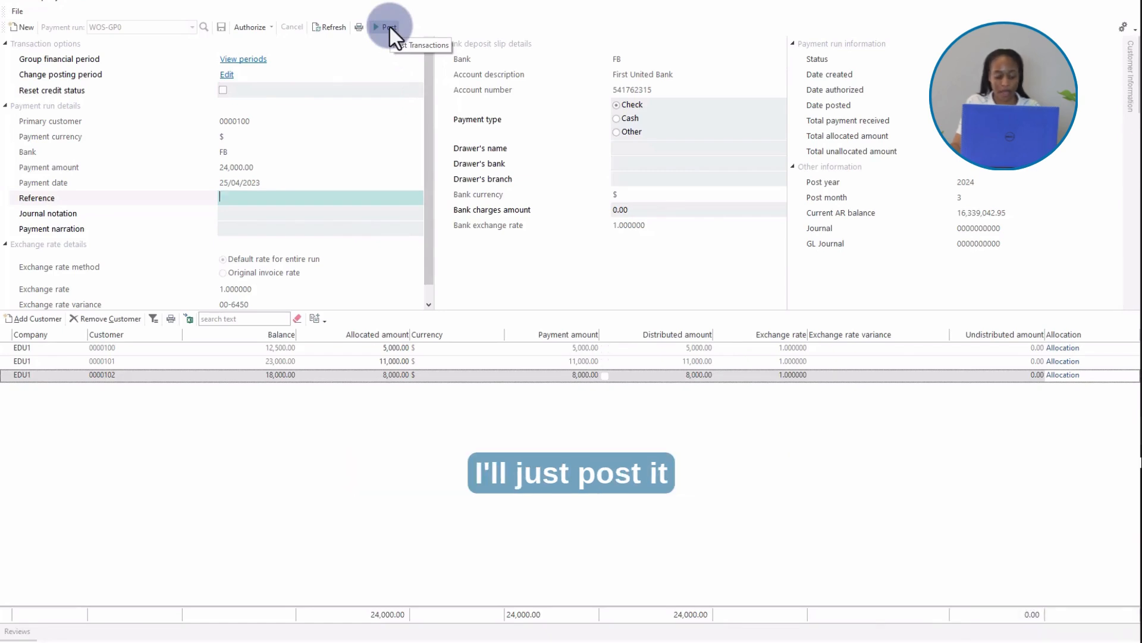
Post the authorized group payment run and close the AR Group Payment Run program.
left_click(389, 26)
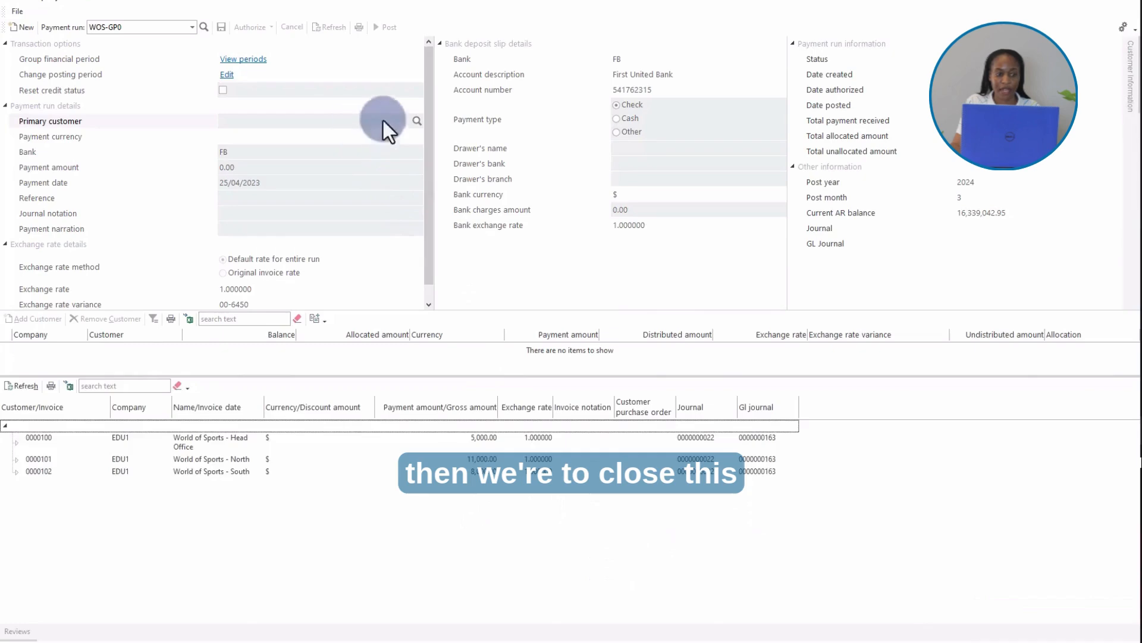
left_click(1125, 9)
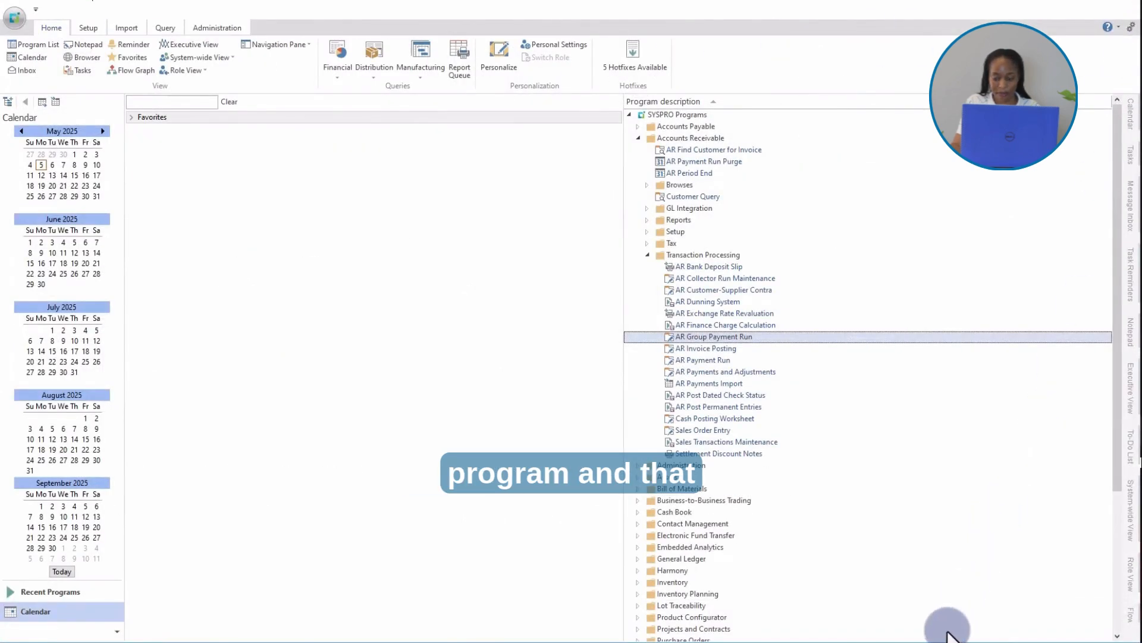